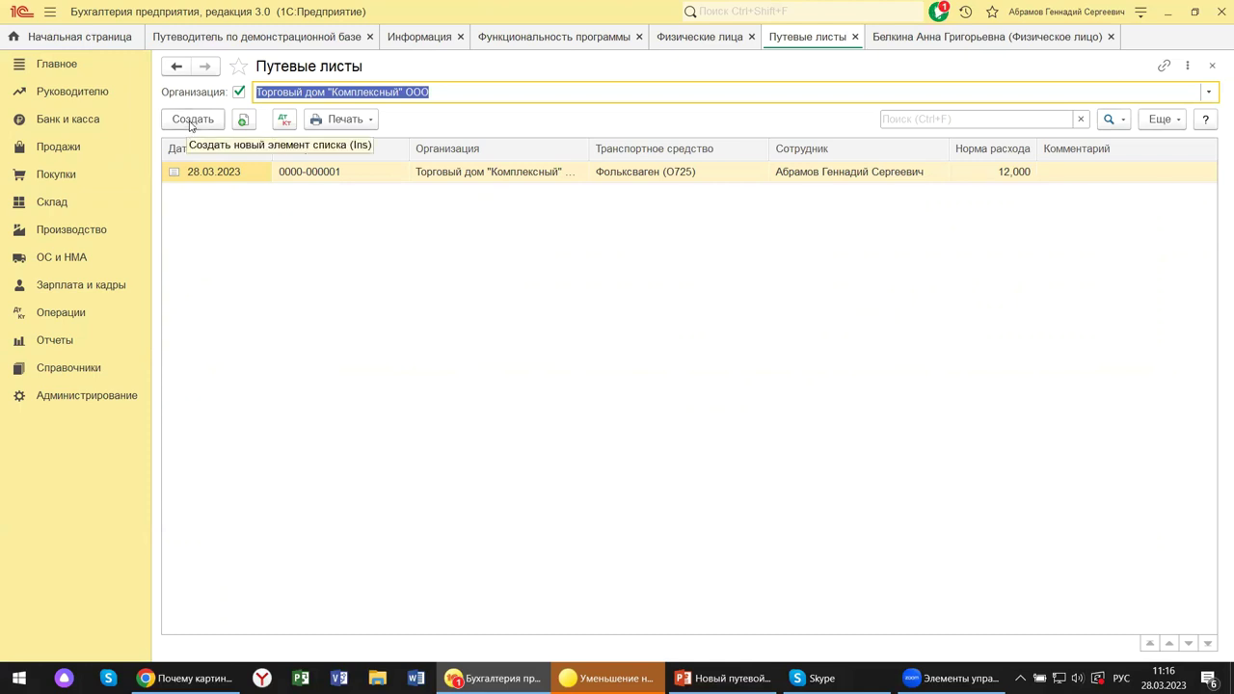
- Create a new waybill (Путевой лист) for Торговый дом "Комплексный" ООО
click(190, 123)
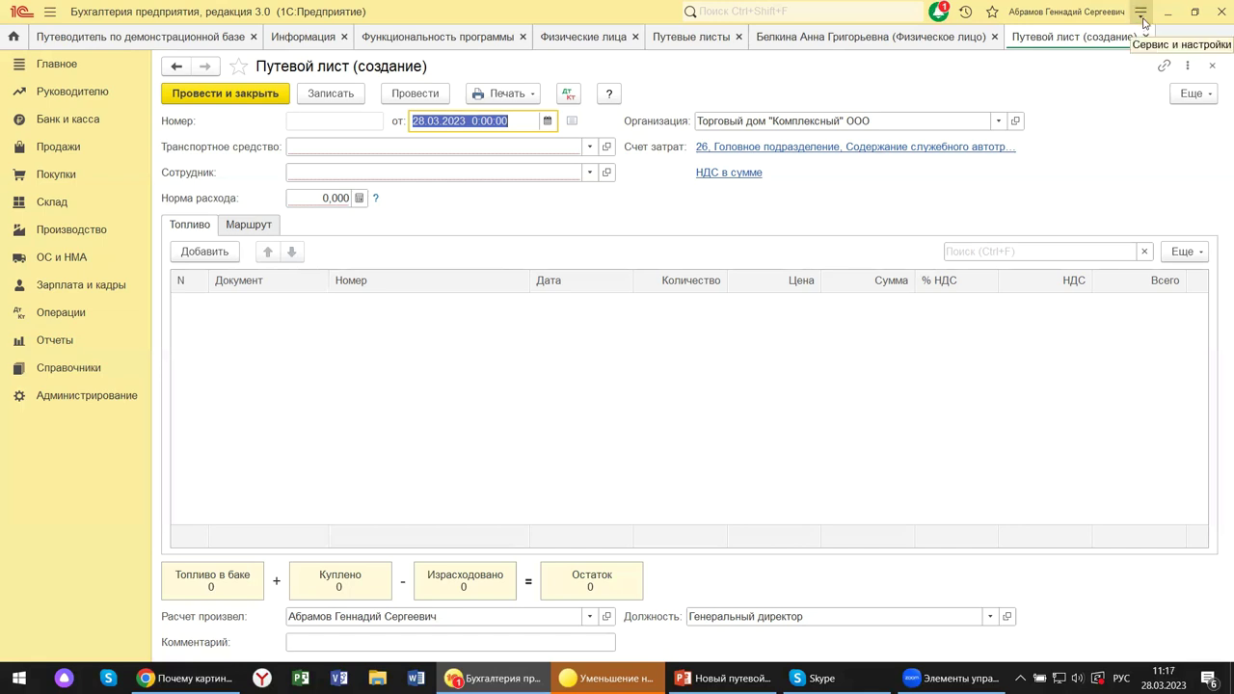
- Check the platform version and configuration release in the program information, and close it
click(1140, 13)
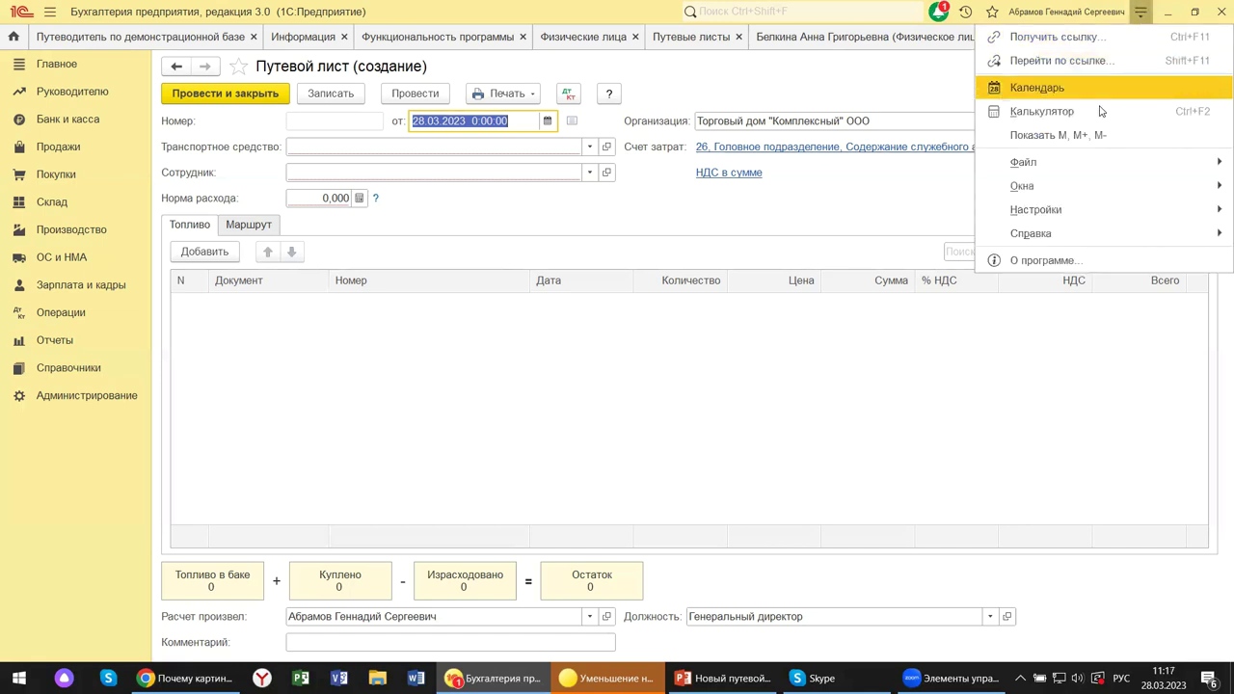
click(1020, 263)
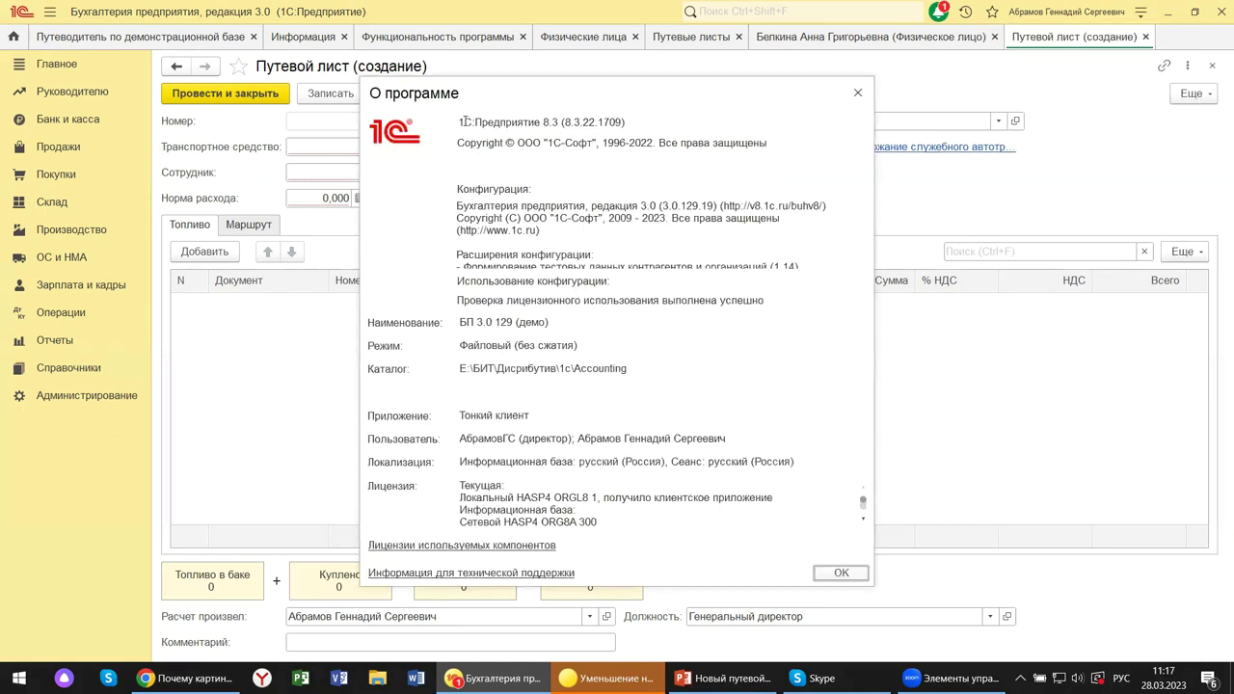
triple_click(514, 124)
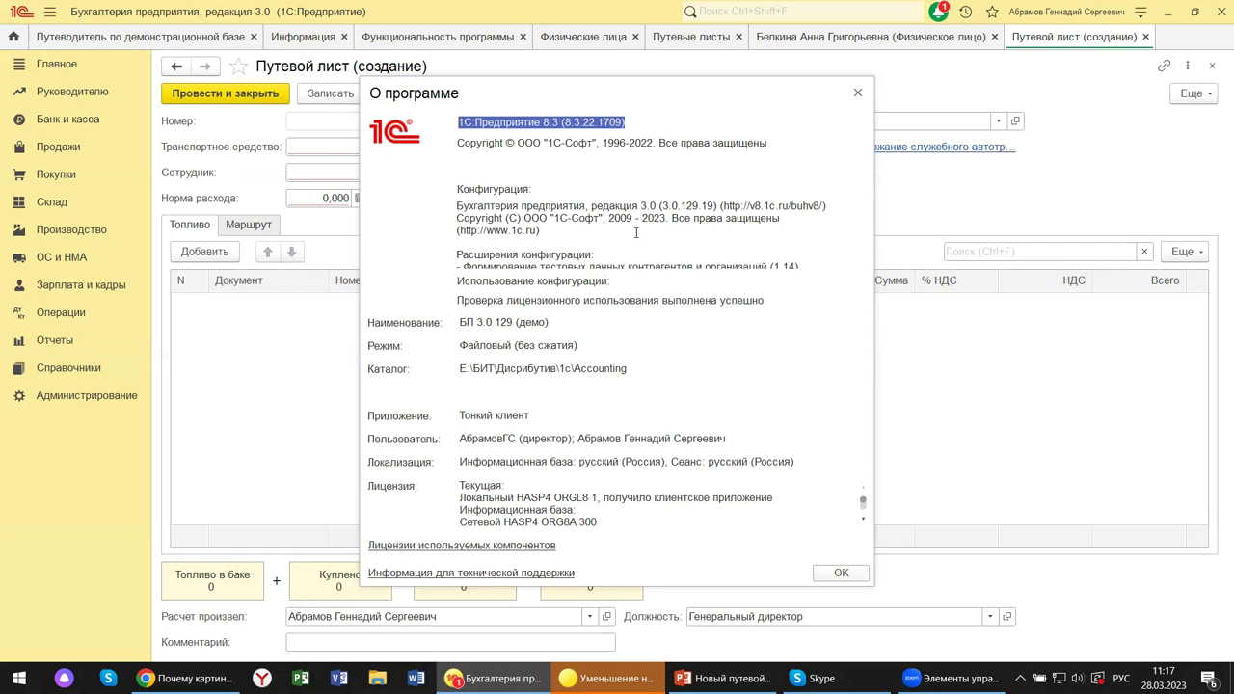
triple_click(501, 230)
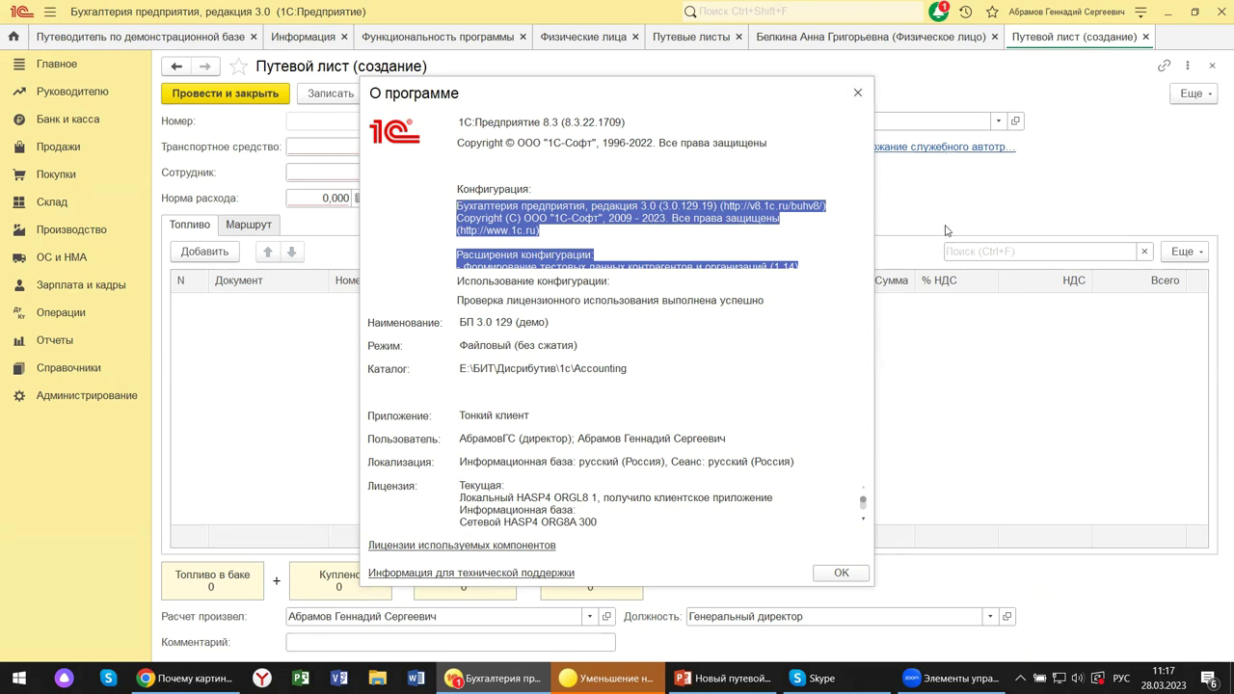
click(858, 94)
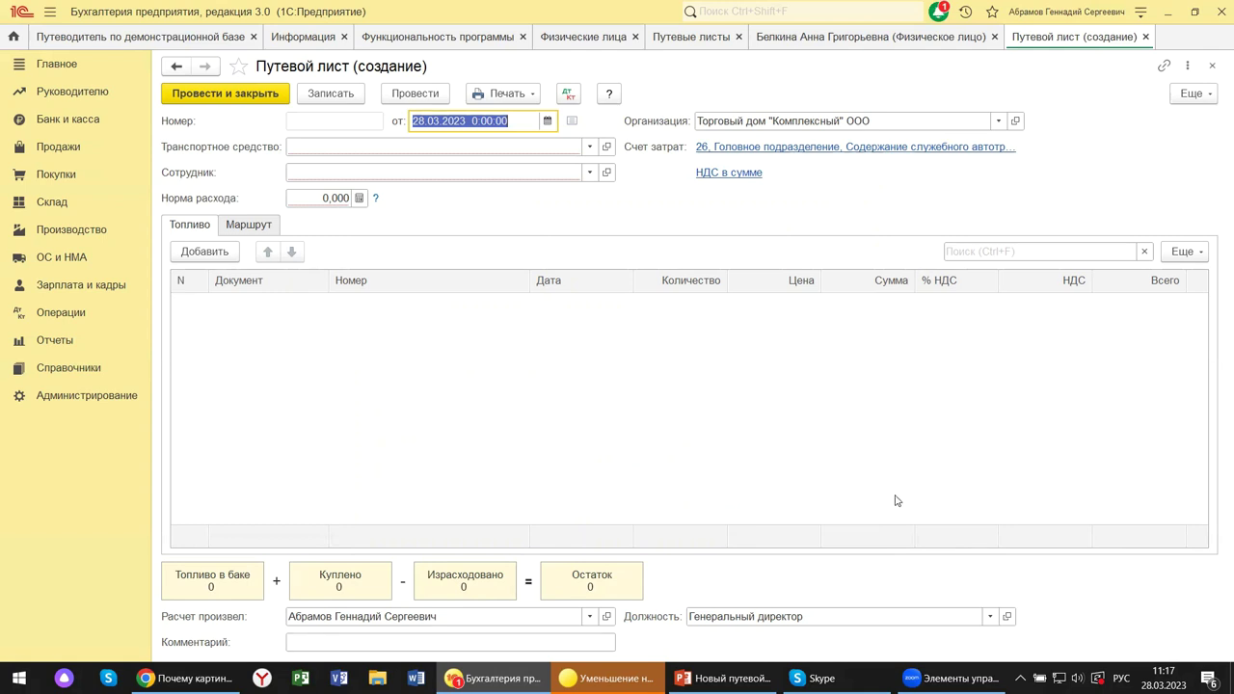
- Set the waybill's vehicle to Фольксваген (О725) from the full list of vehicles
click(588, 148)
click(335, 201)
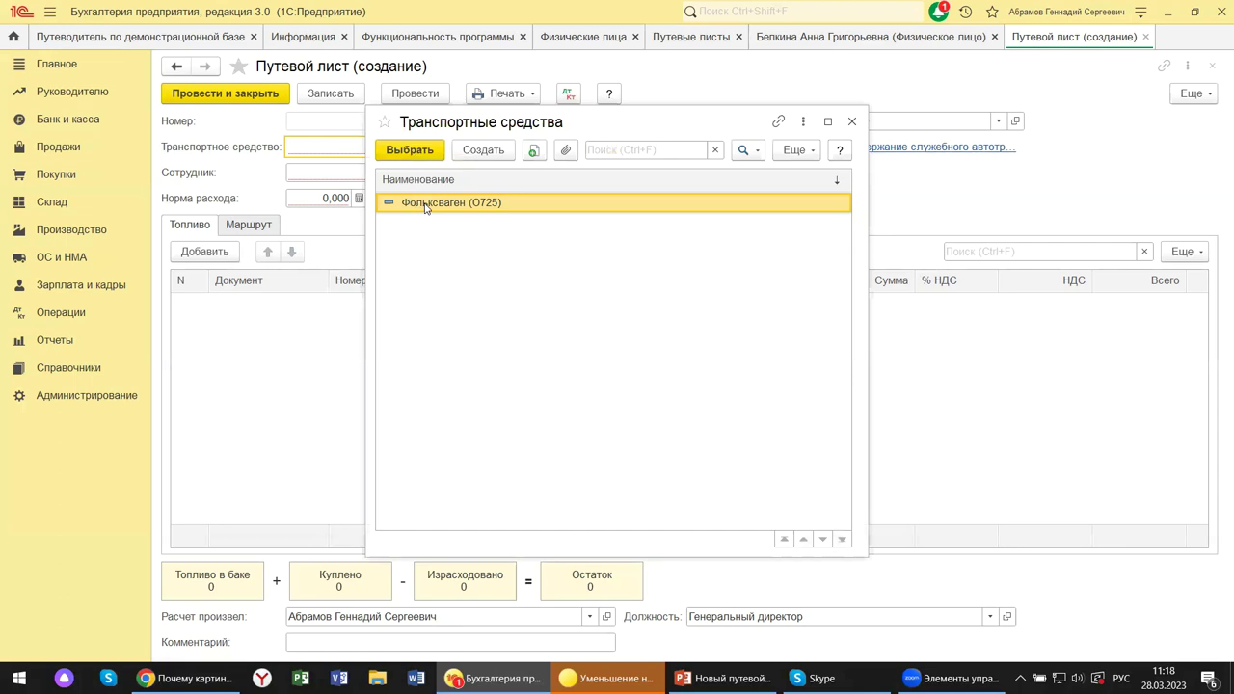
click(299, 347)
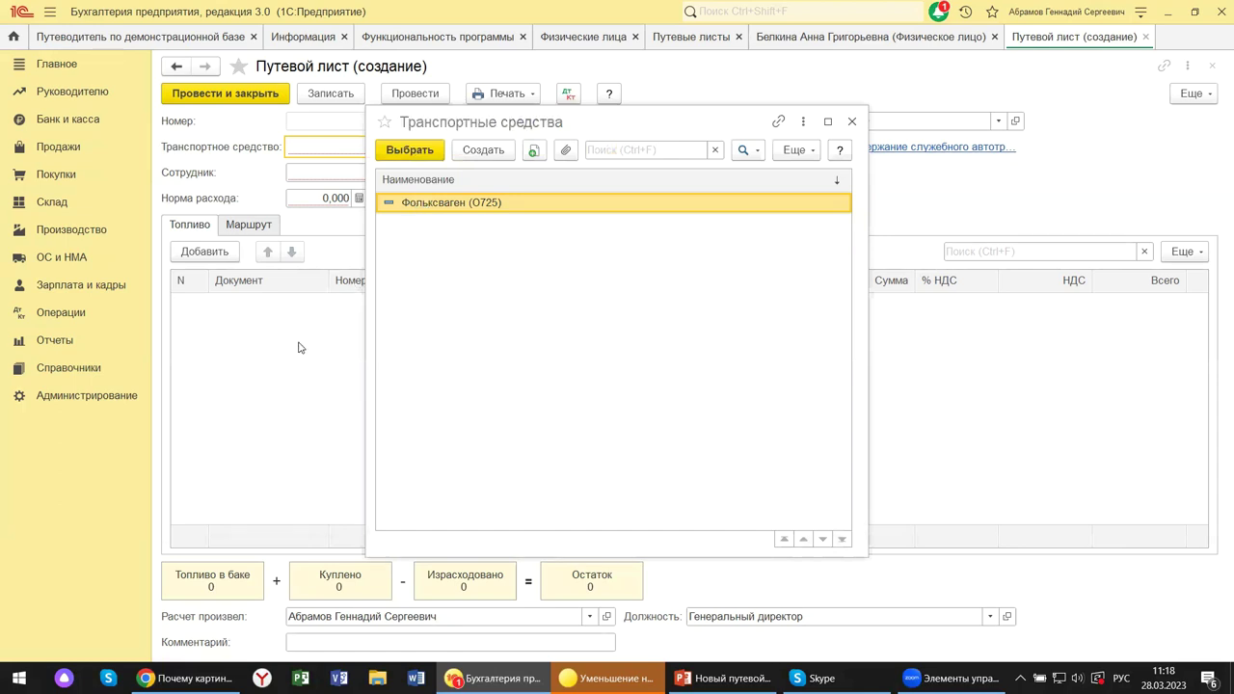
click(471, 204)
key(Escape)
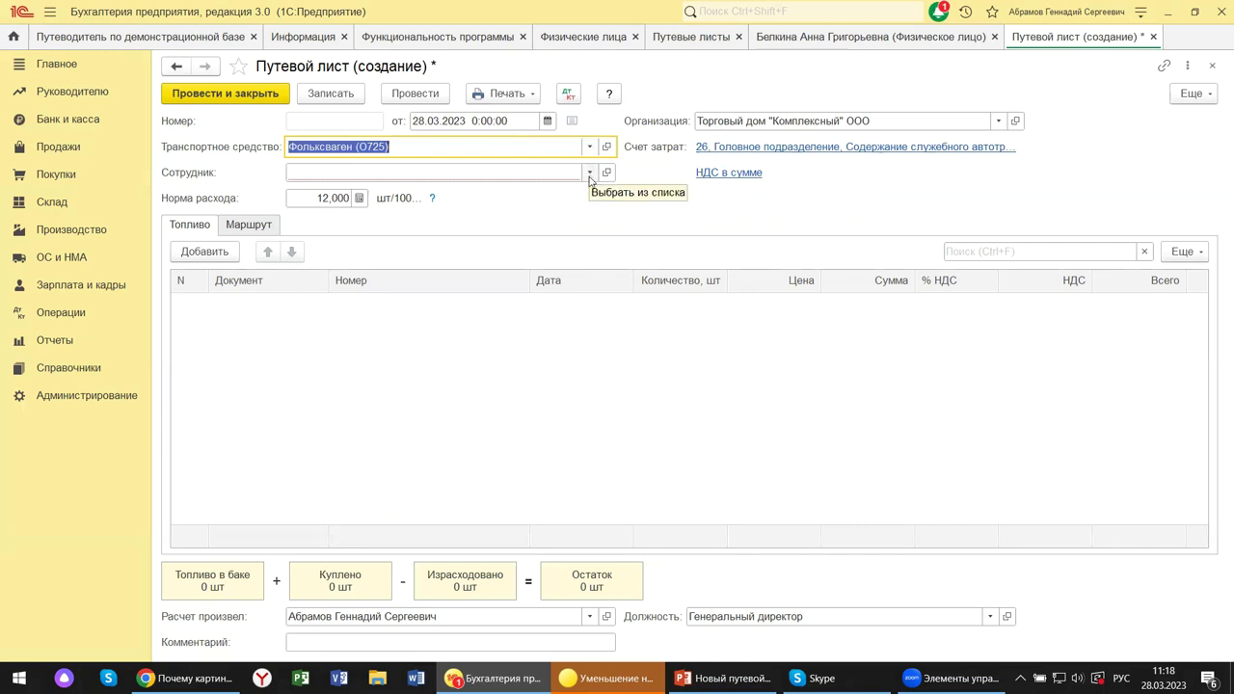
- Fill in the waybill's employee with the person suggested for the Сотрудник field
click(589, 172)
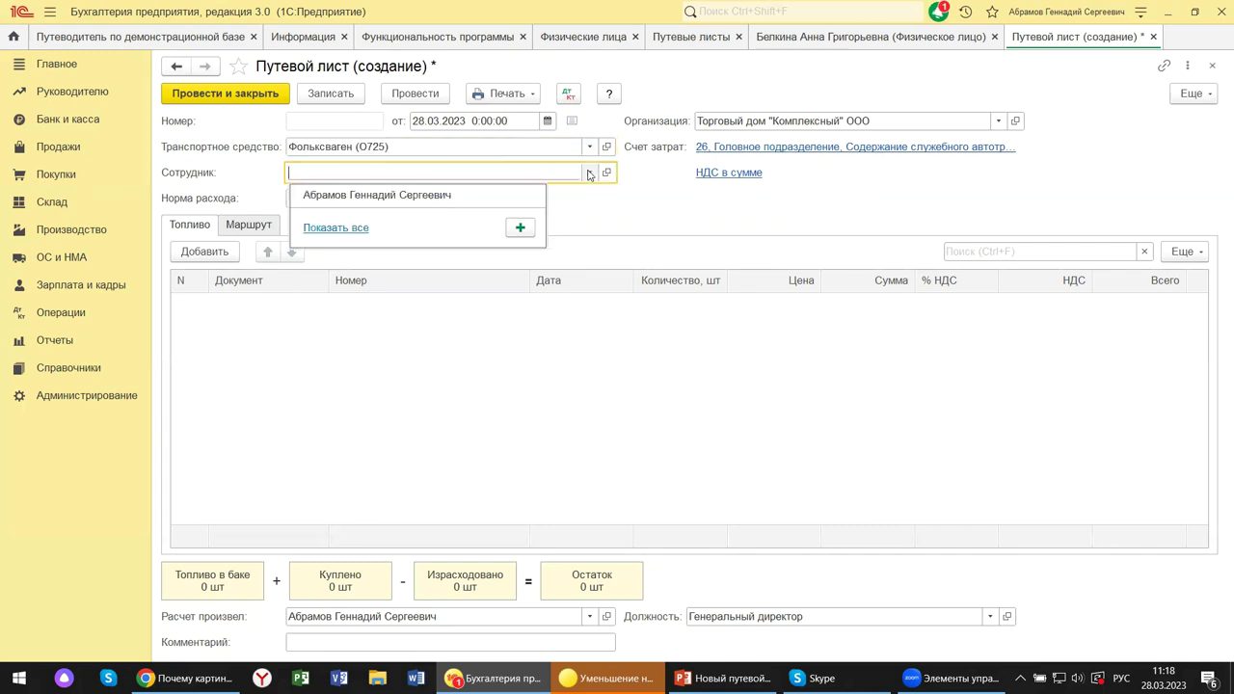
click(421, 197)
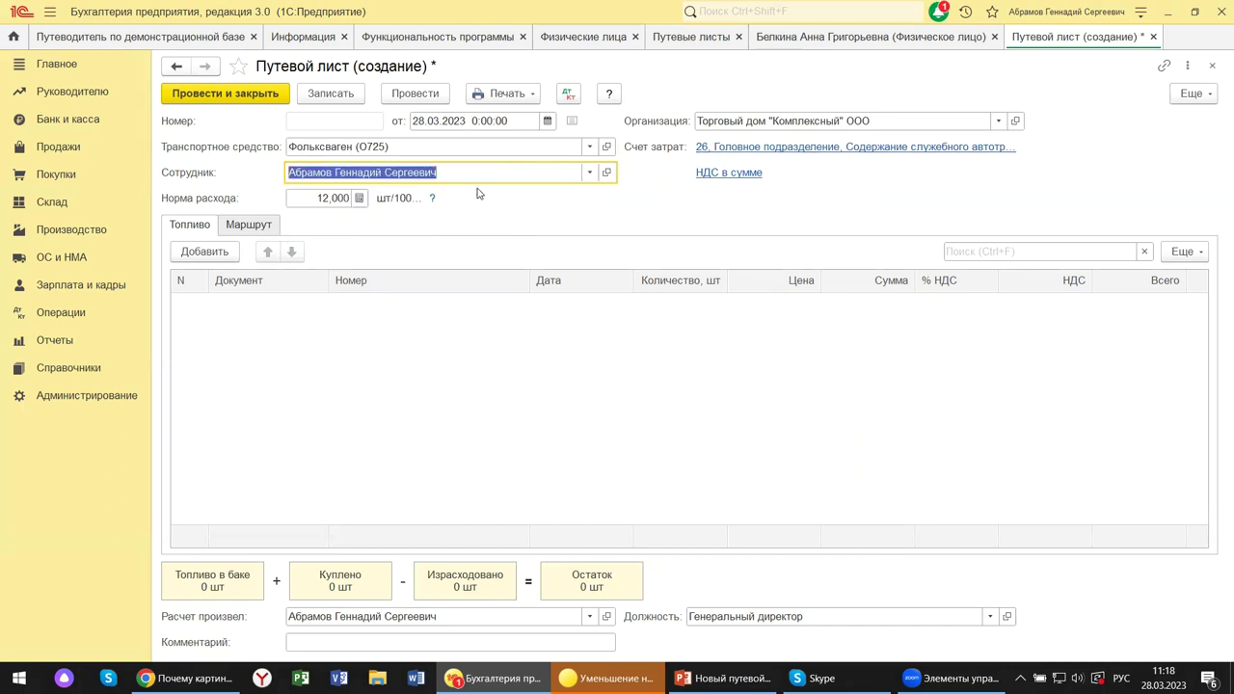
click(314, 197)
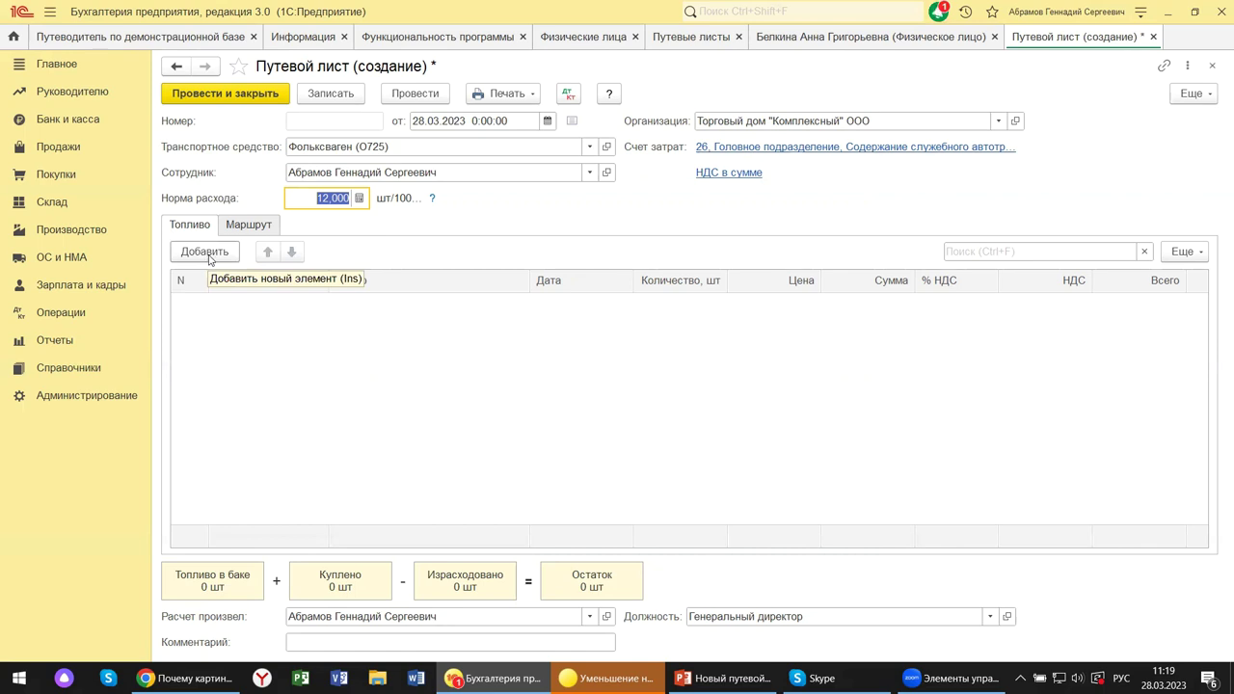
- Add a fuel row for a cash receipt (Кассовый чек) with number 123 and date 28.03.2023
click(182, 253)
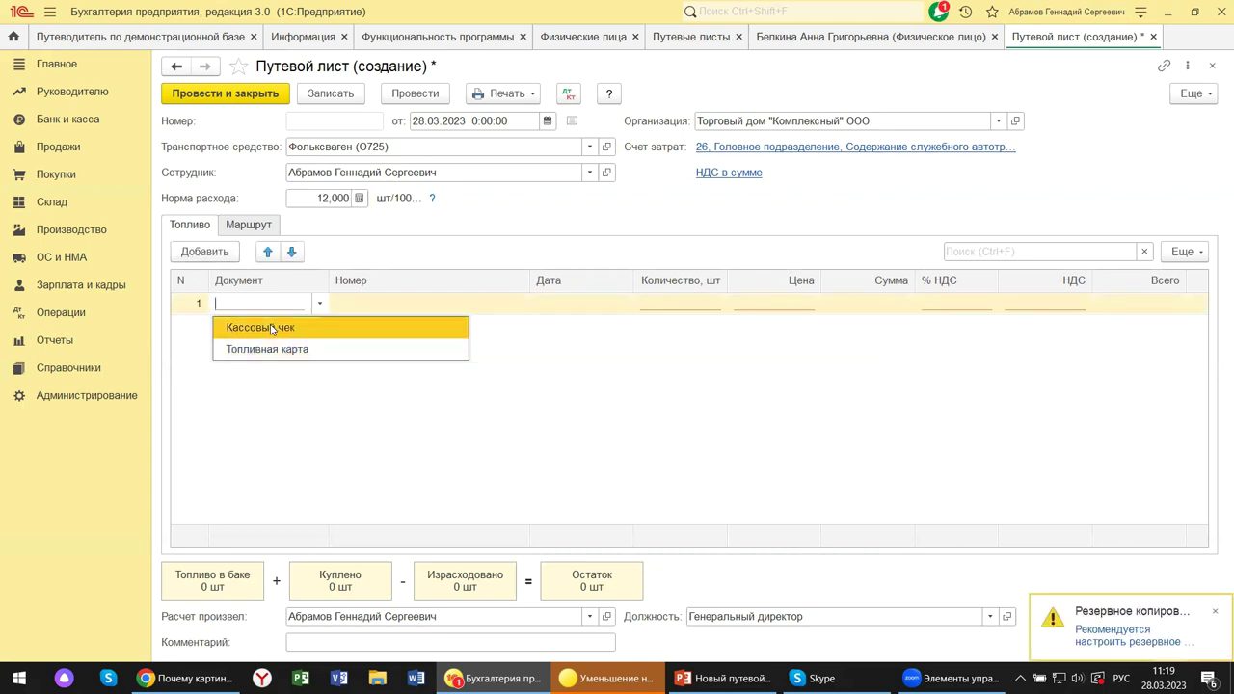
click(268, 330)
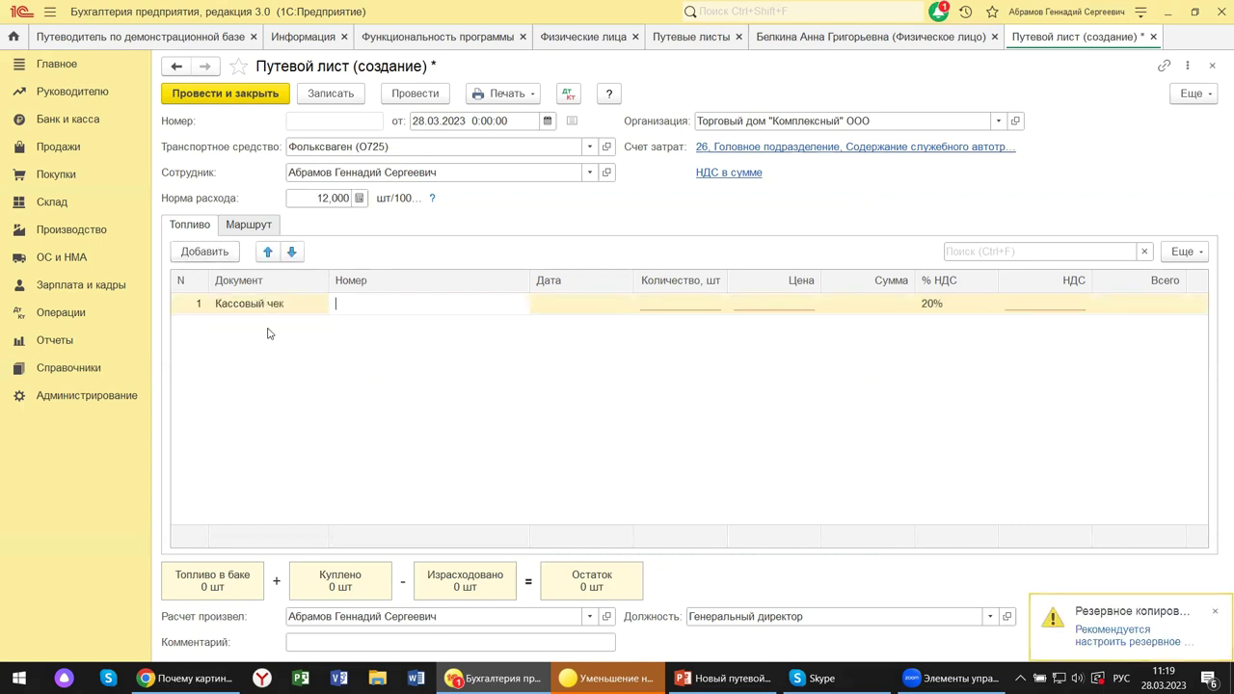
text(123)
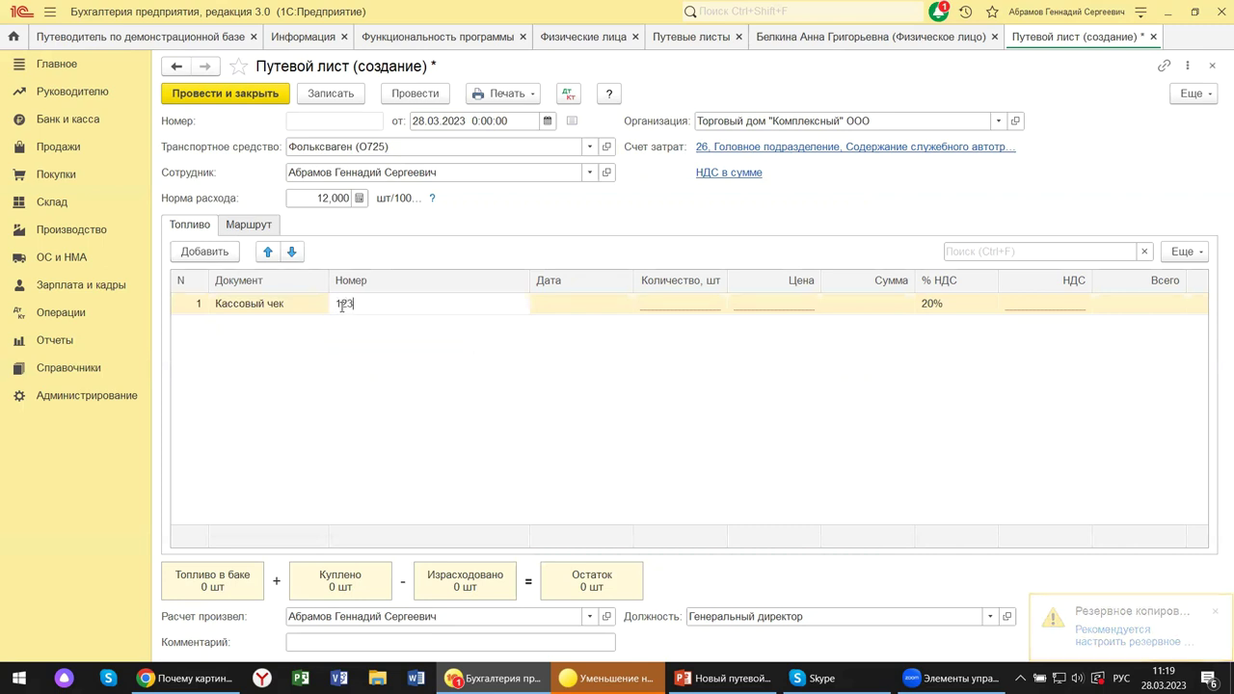
key(Tab)
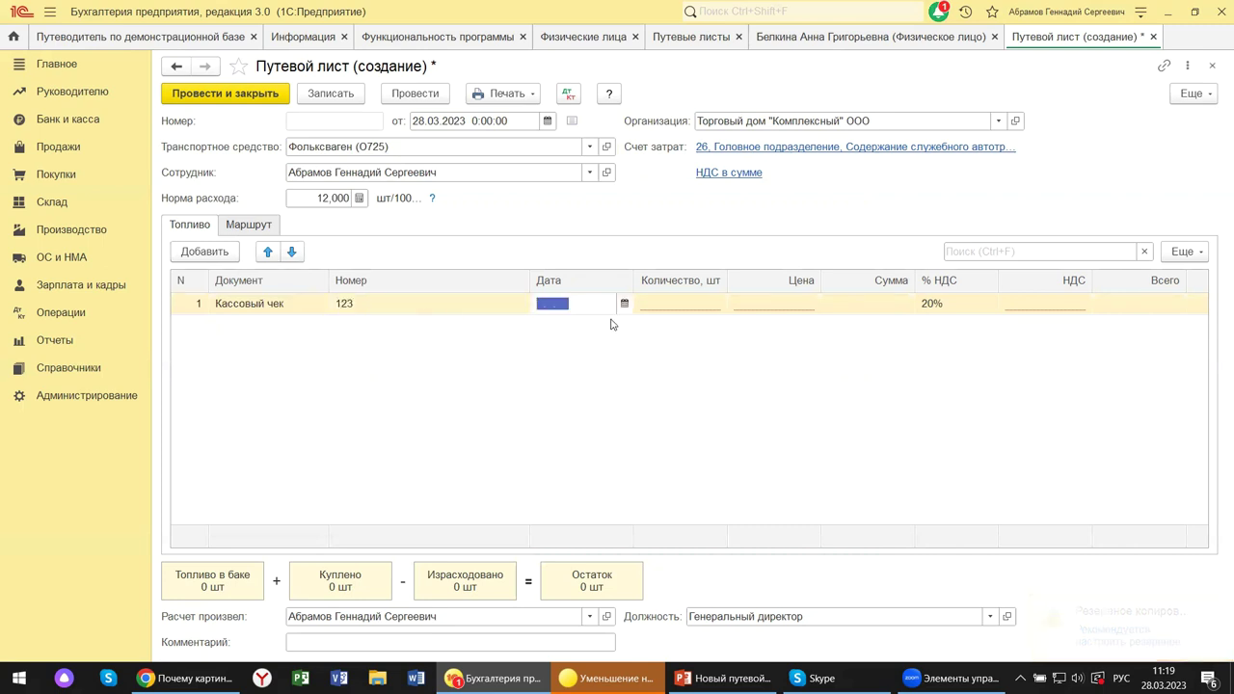
key(F4)
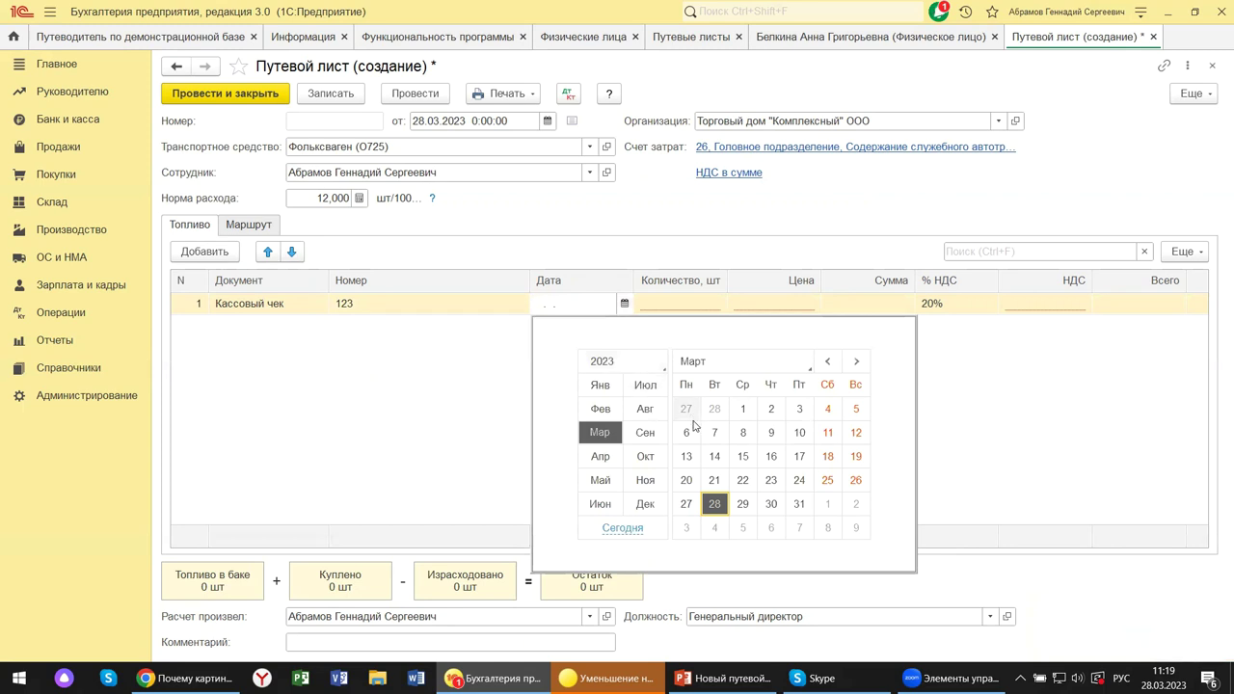
click(721, 503)
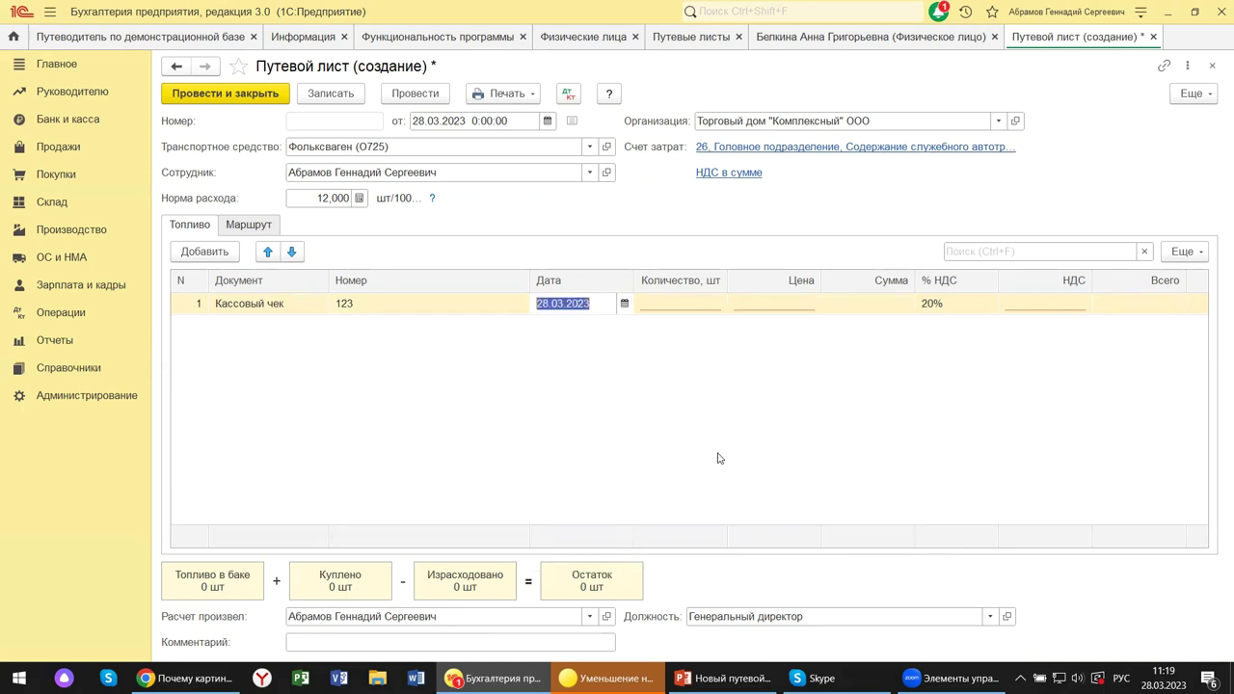
- Set the cash receipt's fuel quantity to 150 and its price to 54
click(687, 306)
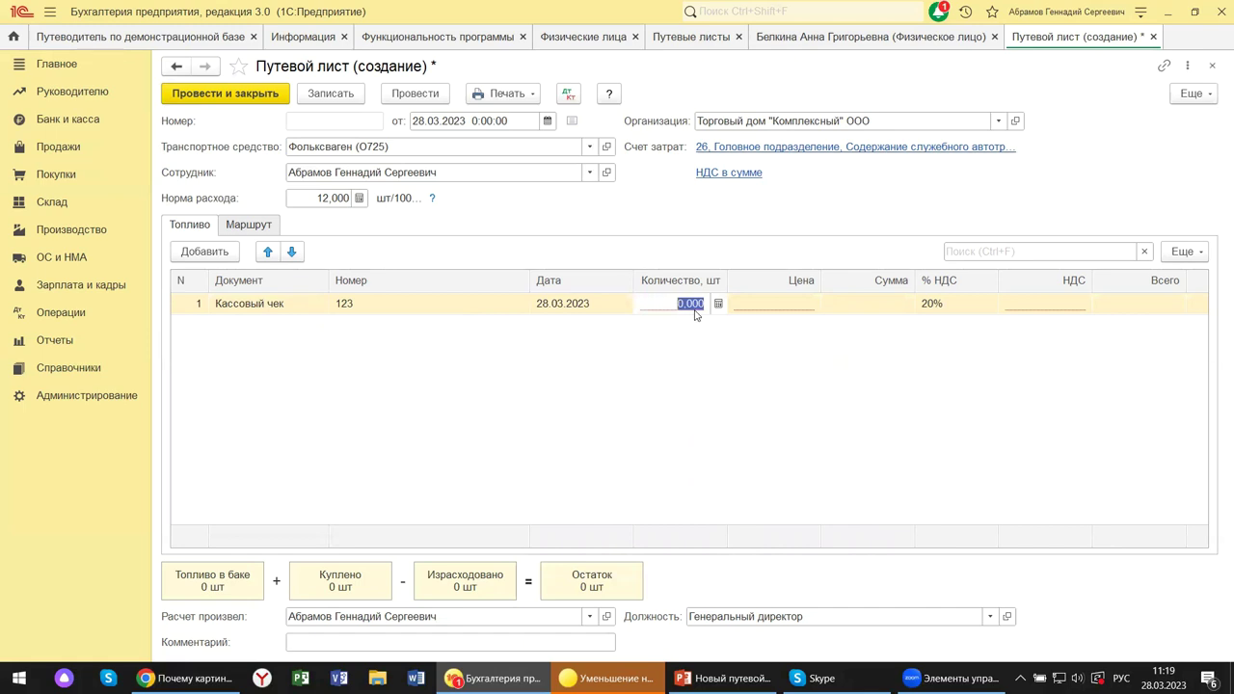
text(15)
key(Tab)
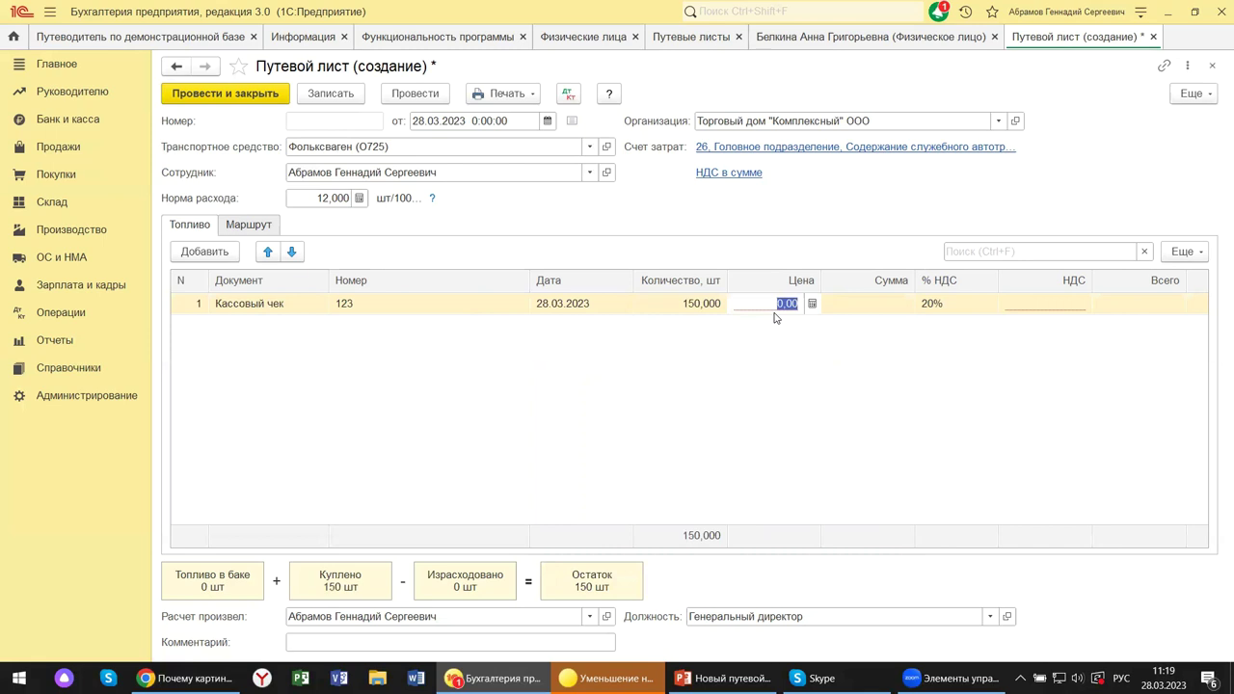
text(54)
key(Tab)
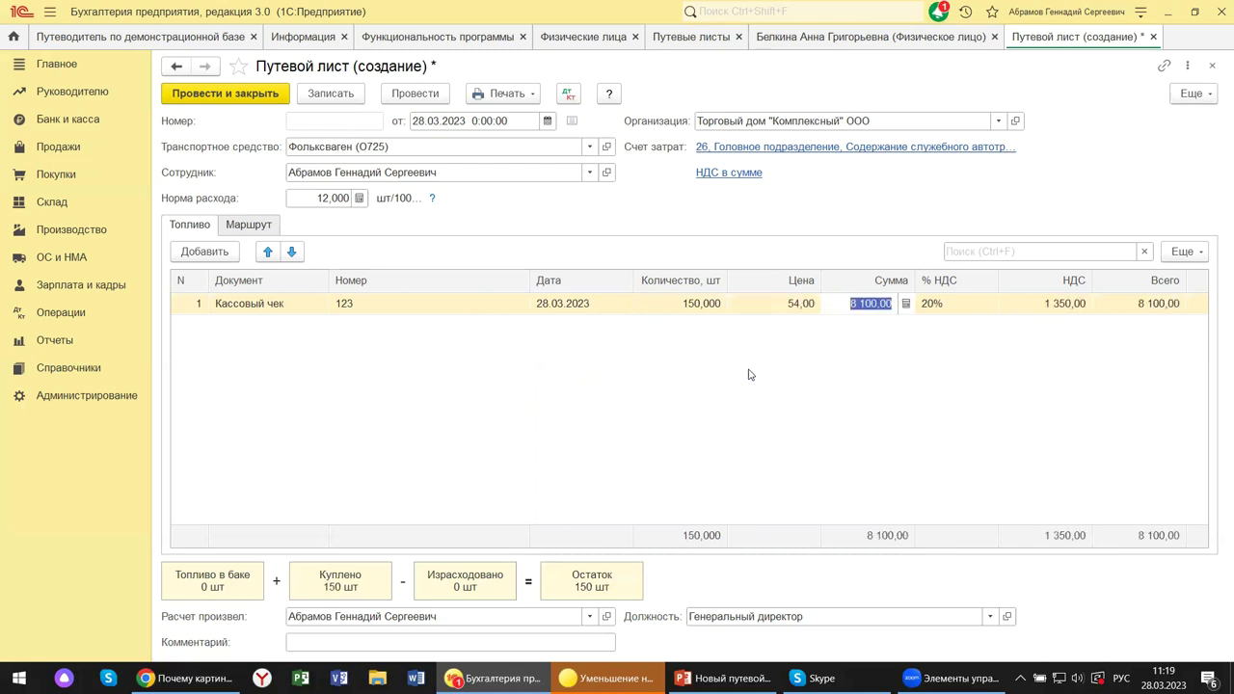
key(Escape)
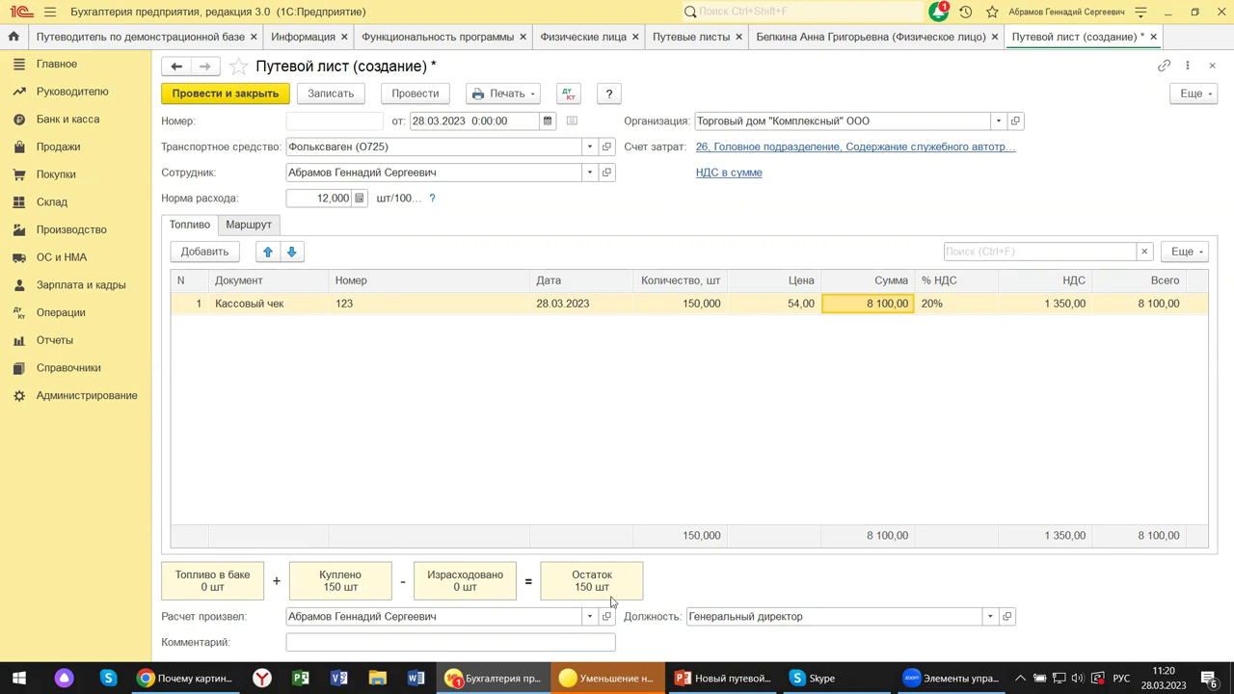
- Add a route row with the organization's actual address as departure point and its postal address as destination
click(248, 224)
click(230, 252)
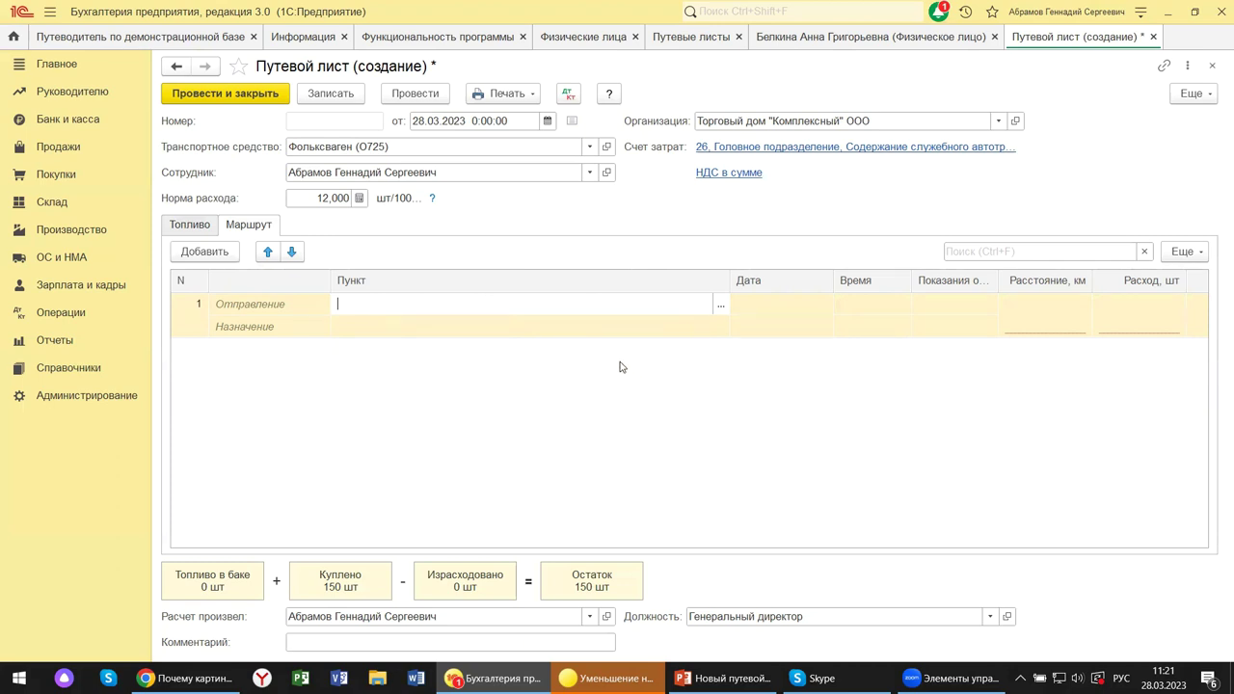
click(720, 304)
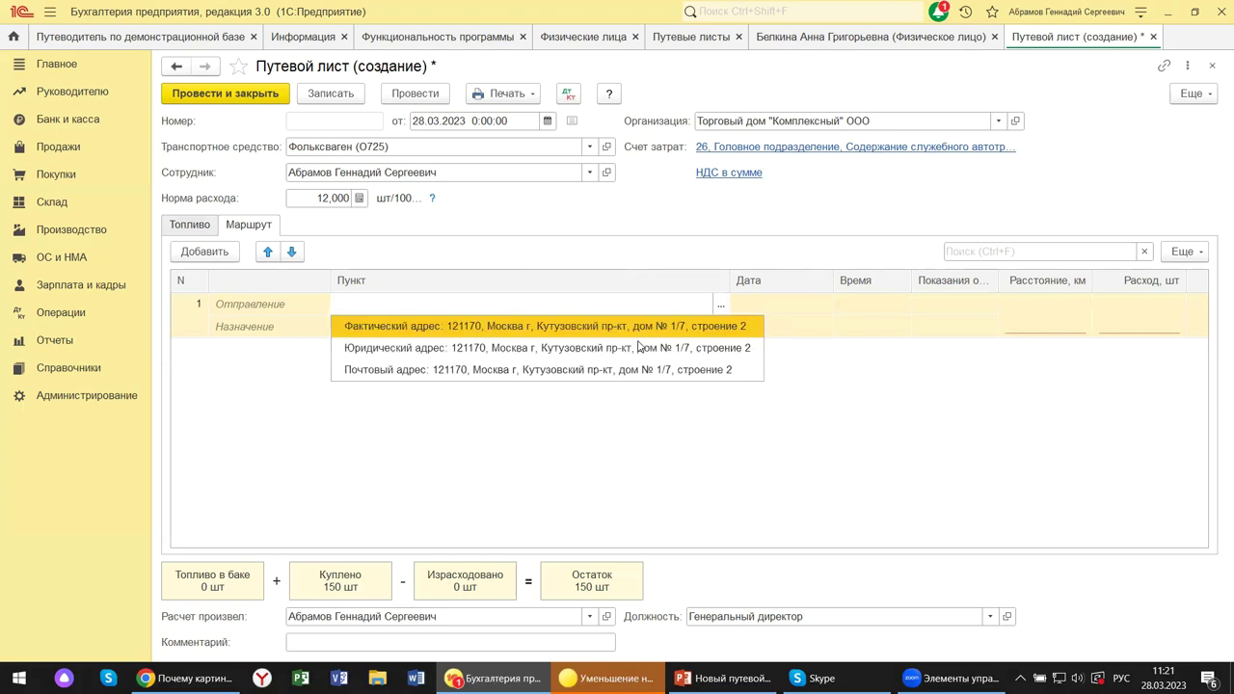
click(427, 334)
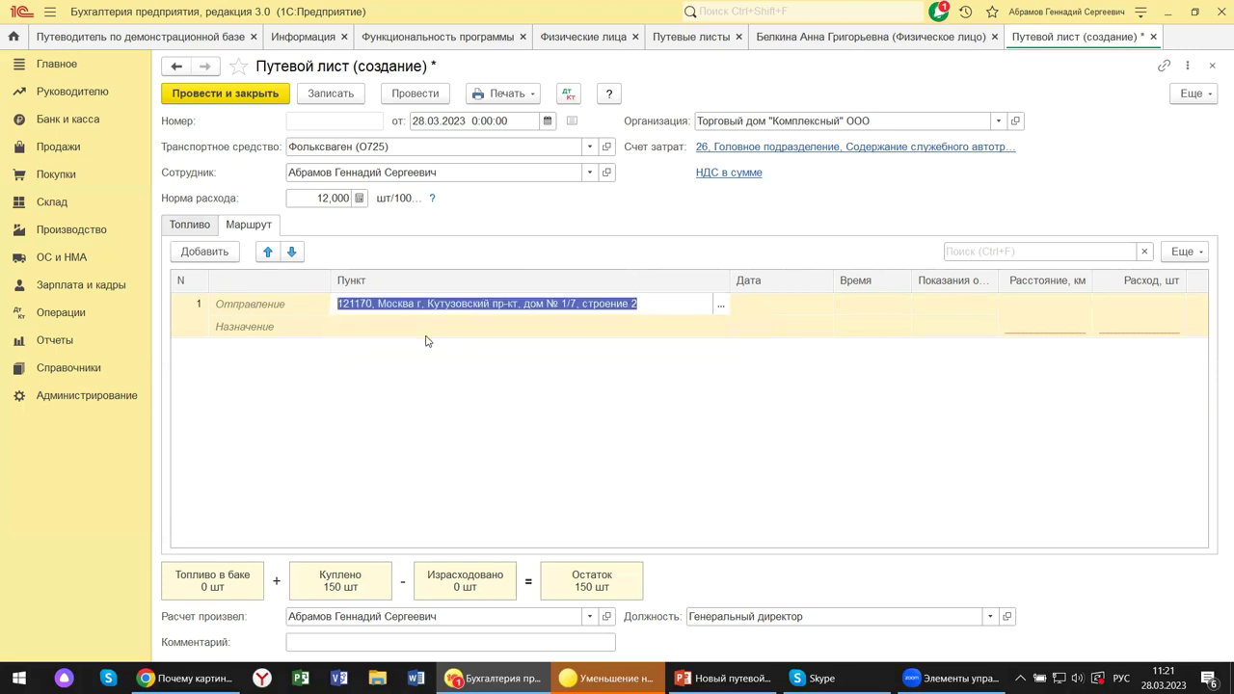
click(711, 335)
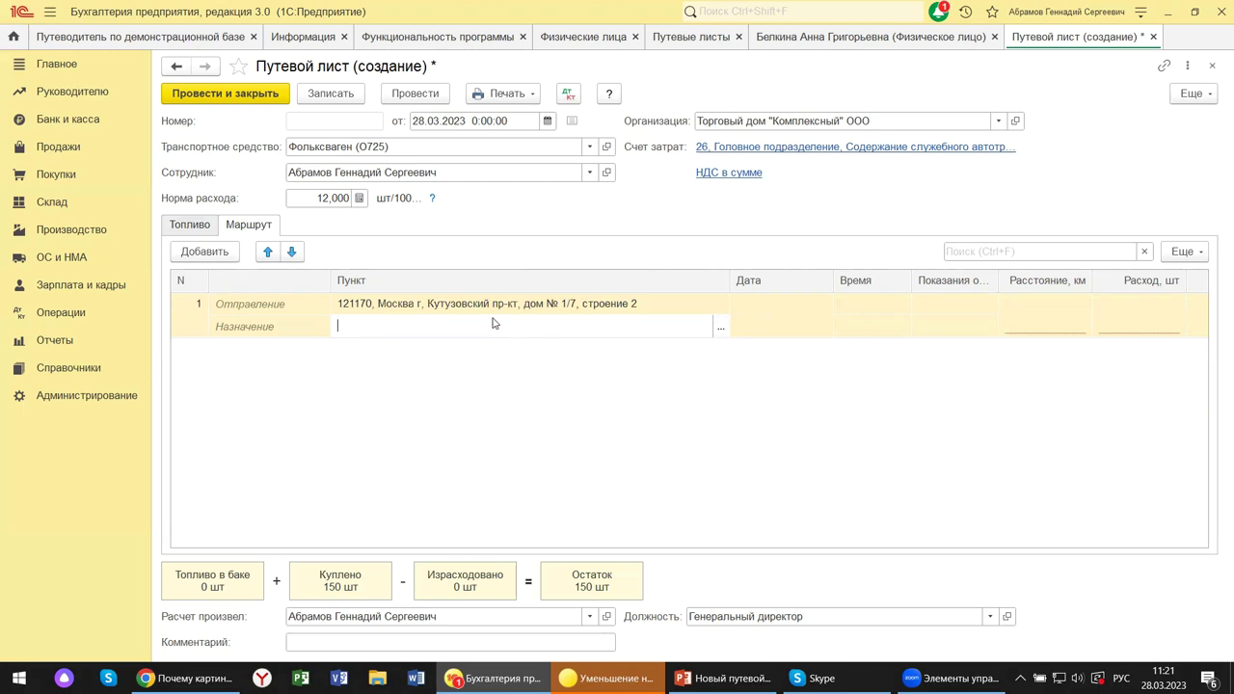
click(721, 330)
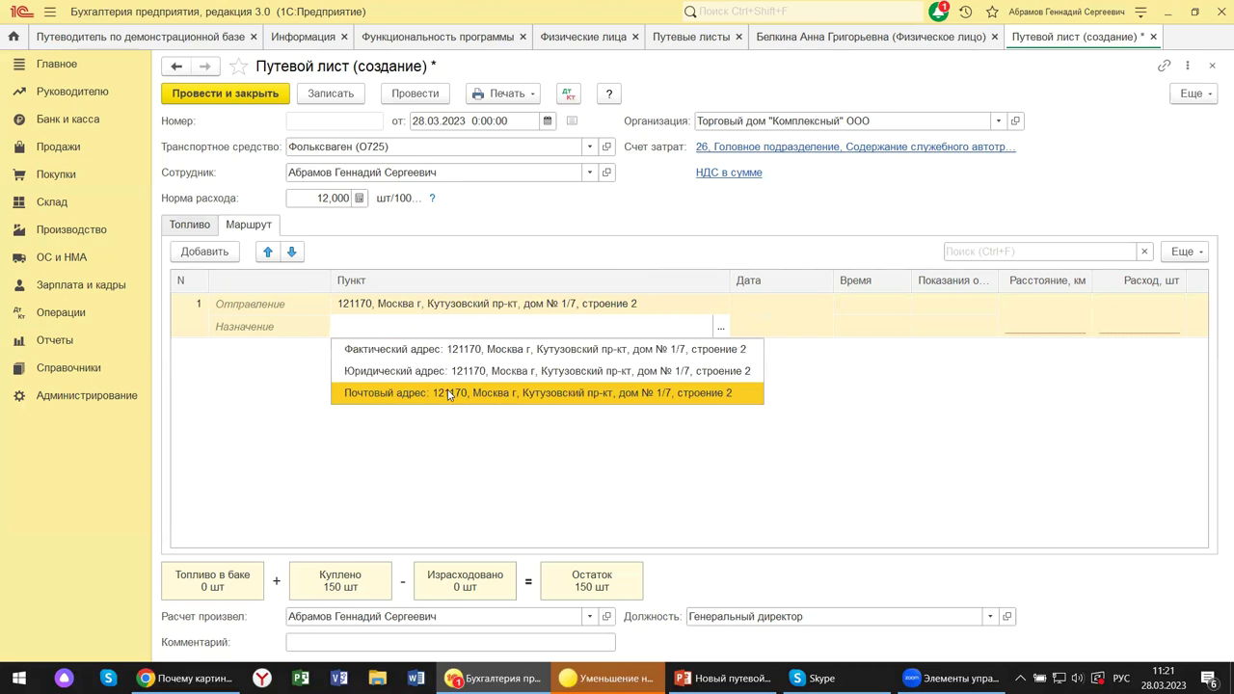
click(448, 393)
- Set the route's departure date to 28.03.2023, with departure time 09:00 and arrival time 17:00
click(776, 310)
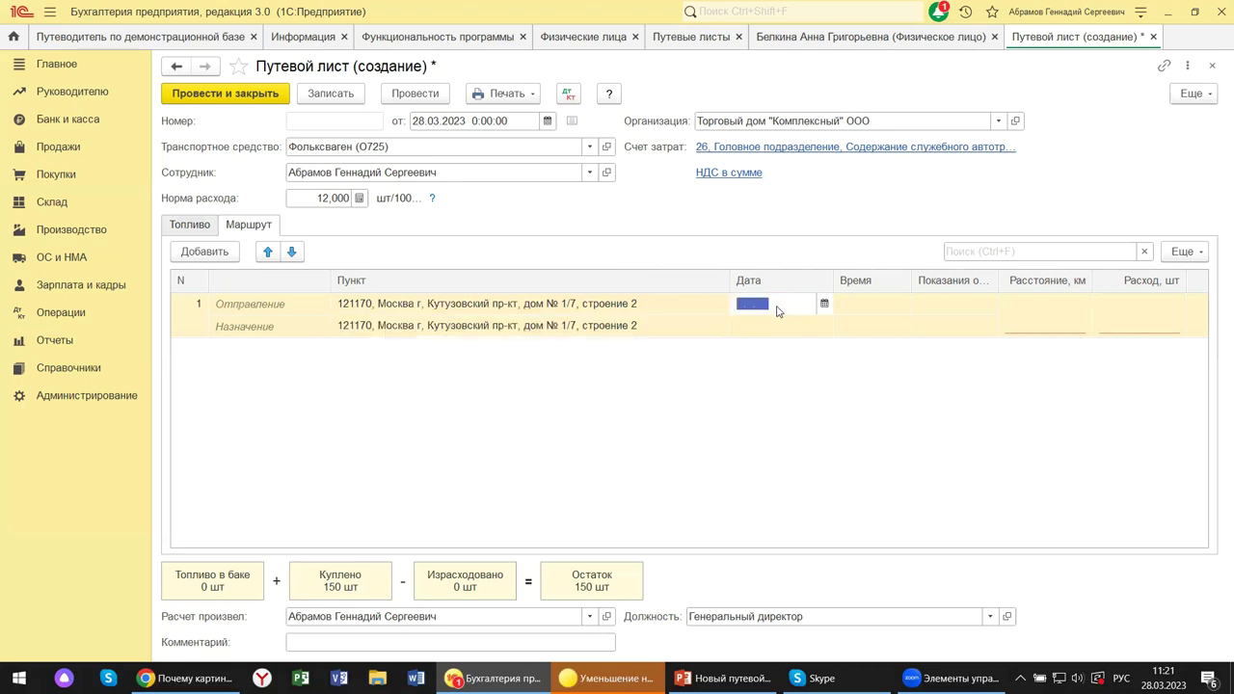
click(824, 303)
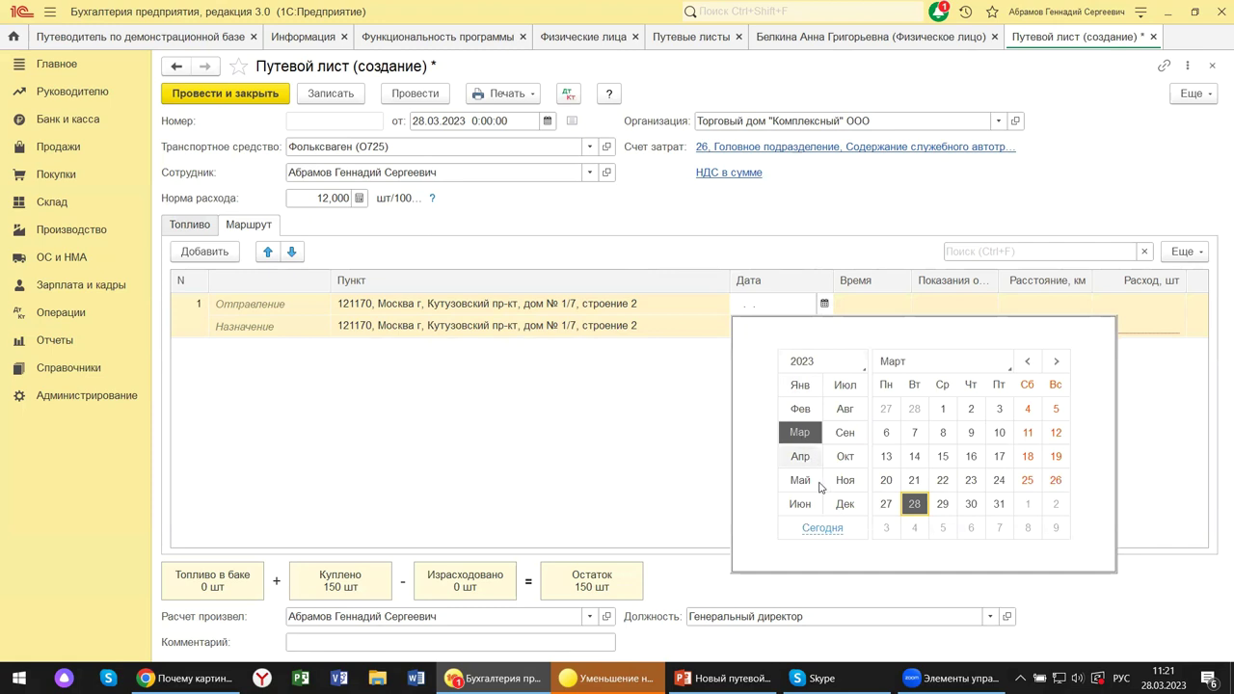
click(914, 505)
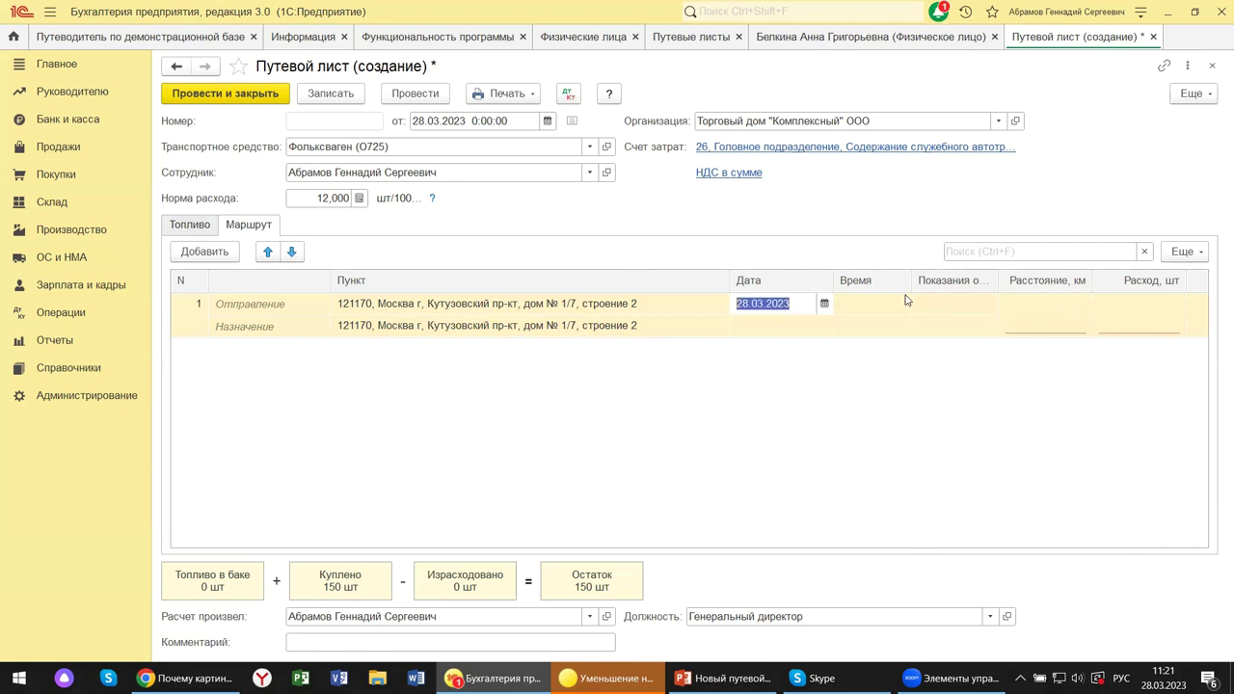
click(881, 311)
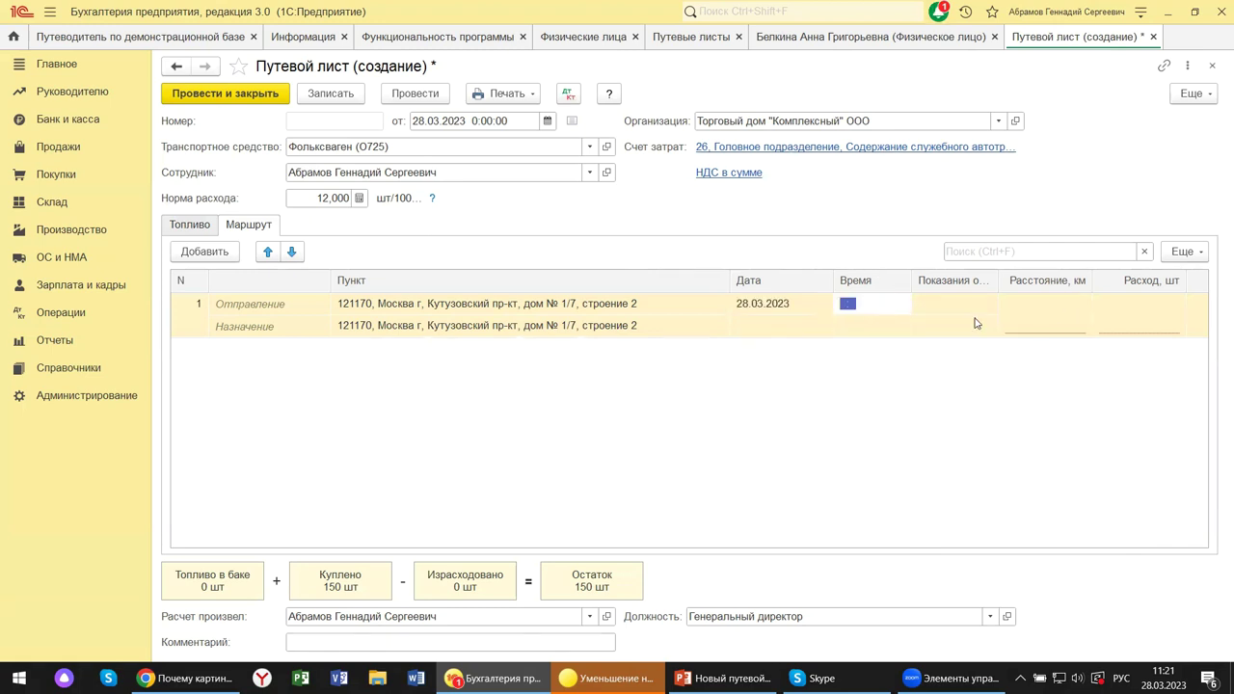
text(0900)
key(Return)
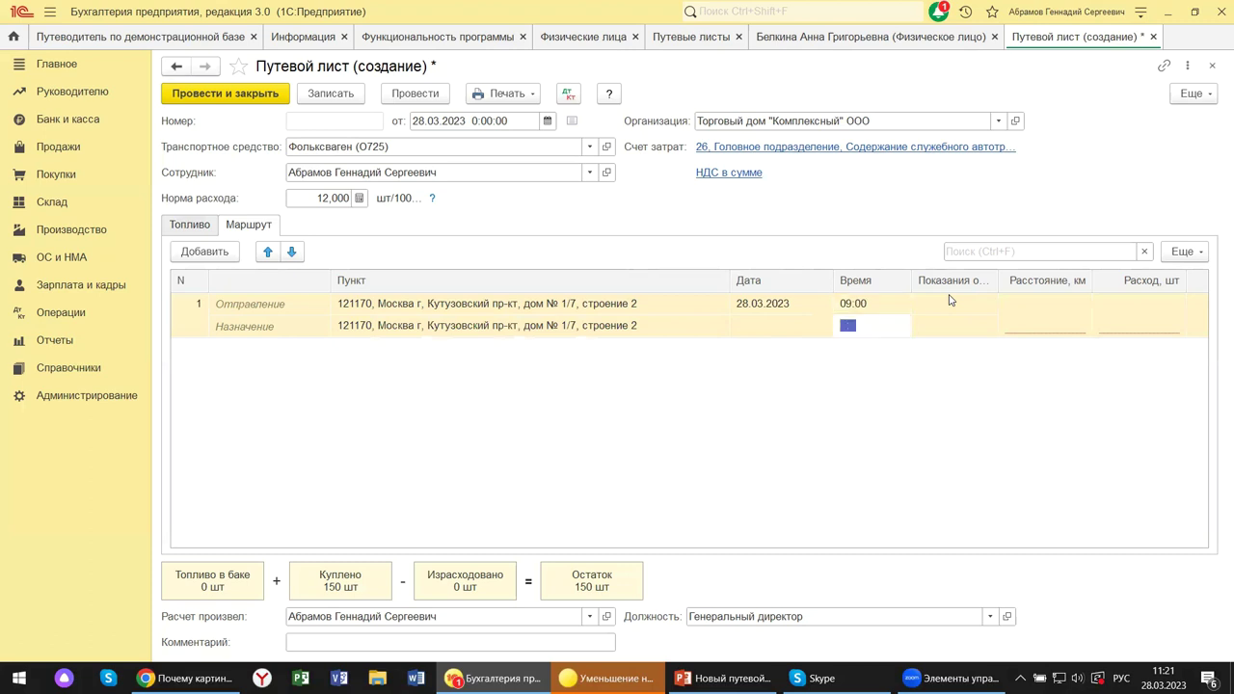
text(17:00)
key(Return)
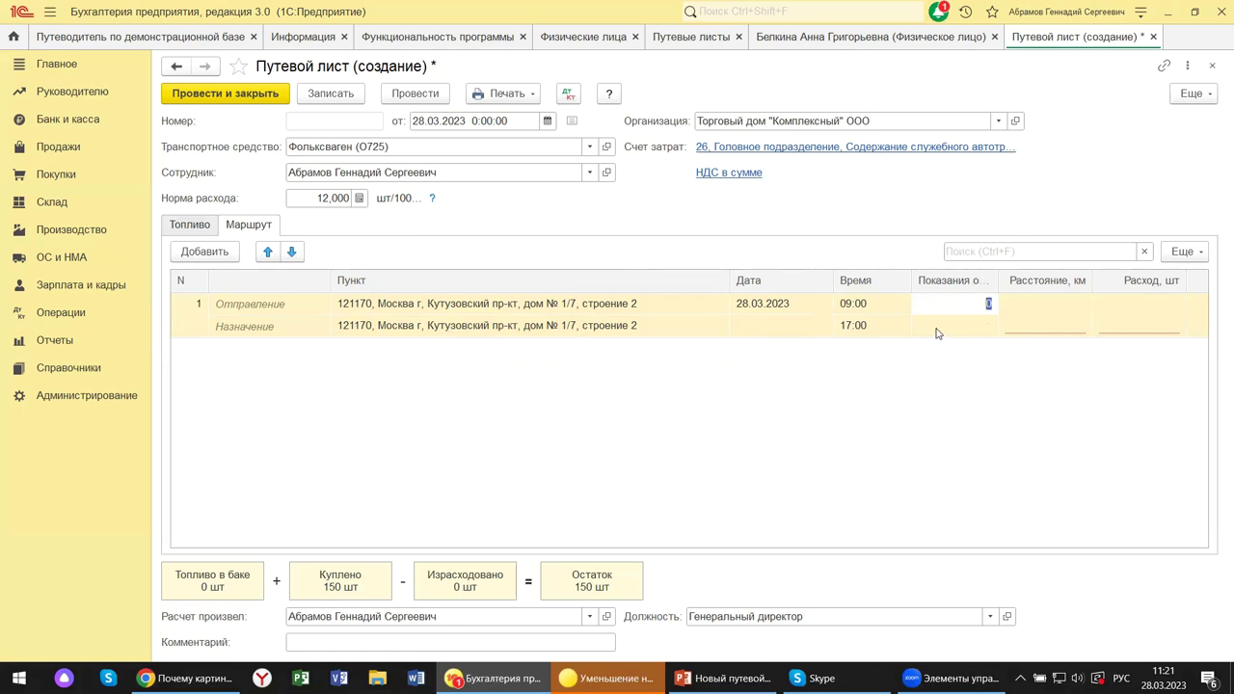
- Enter the route's odometer readings as 140 at departure and 160 at the destination
text(0)
click(935, 332)
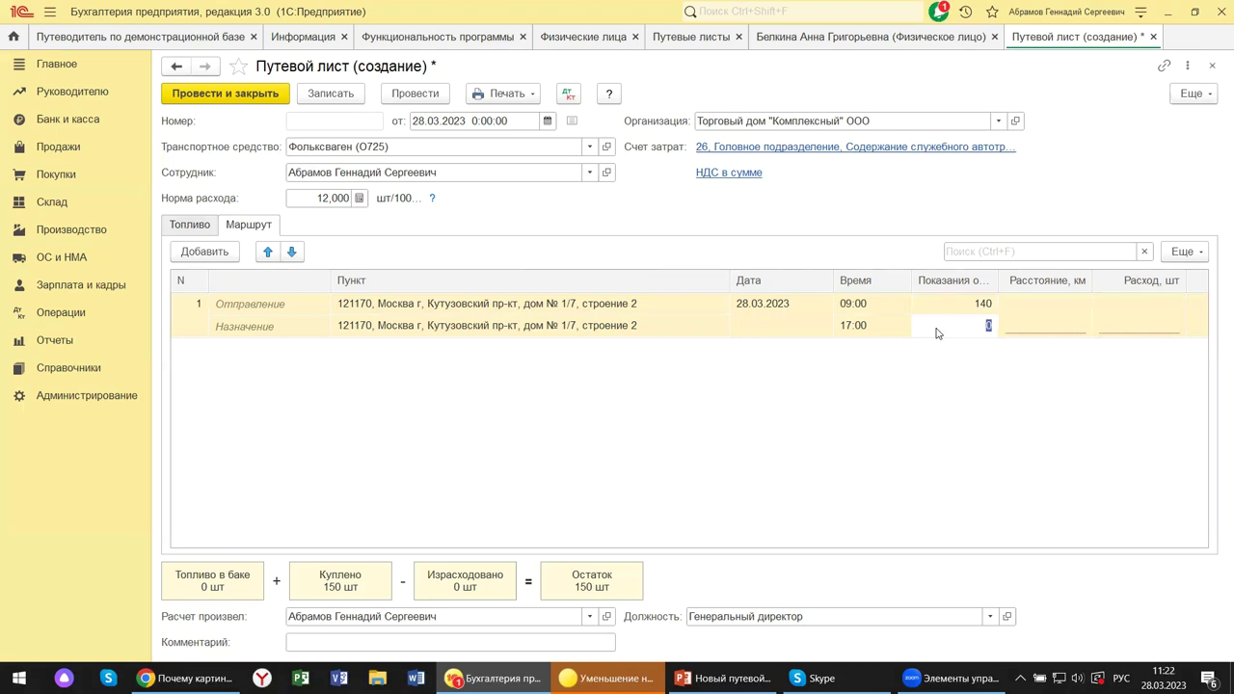
text(160)
key(Tab)
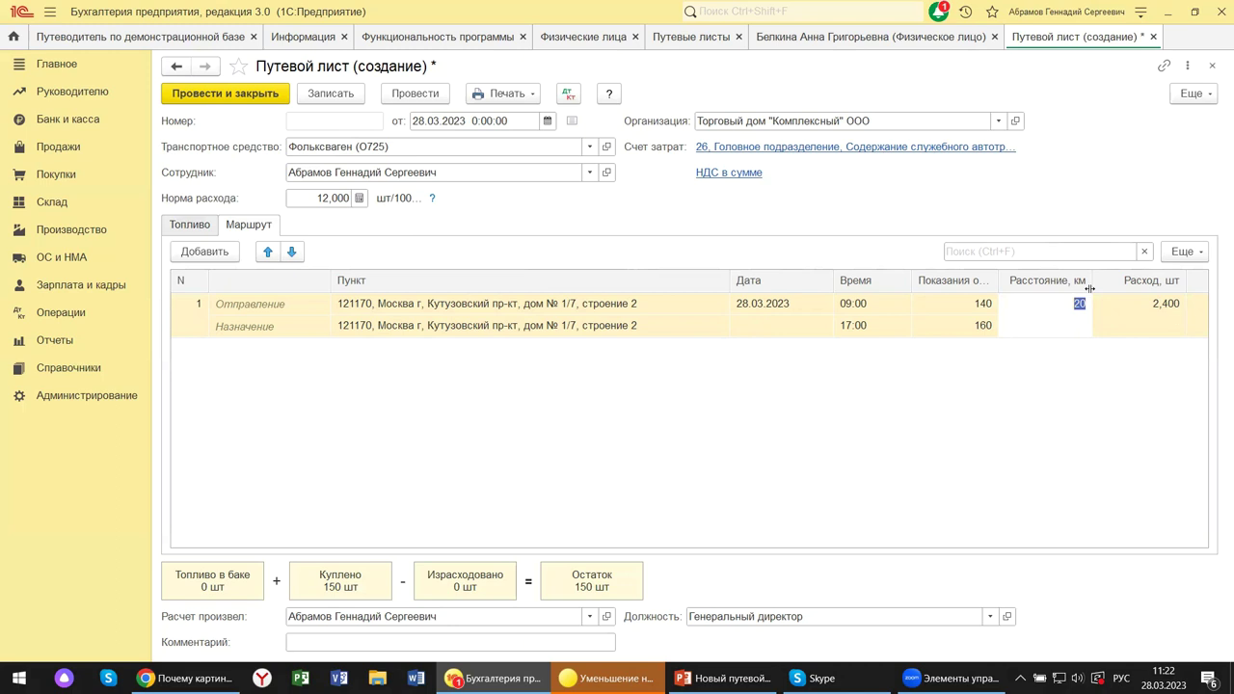
- Commit the route row's distance, review the cash receipt under fuel, and try to post and close the waybill
click(1147, 395)
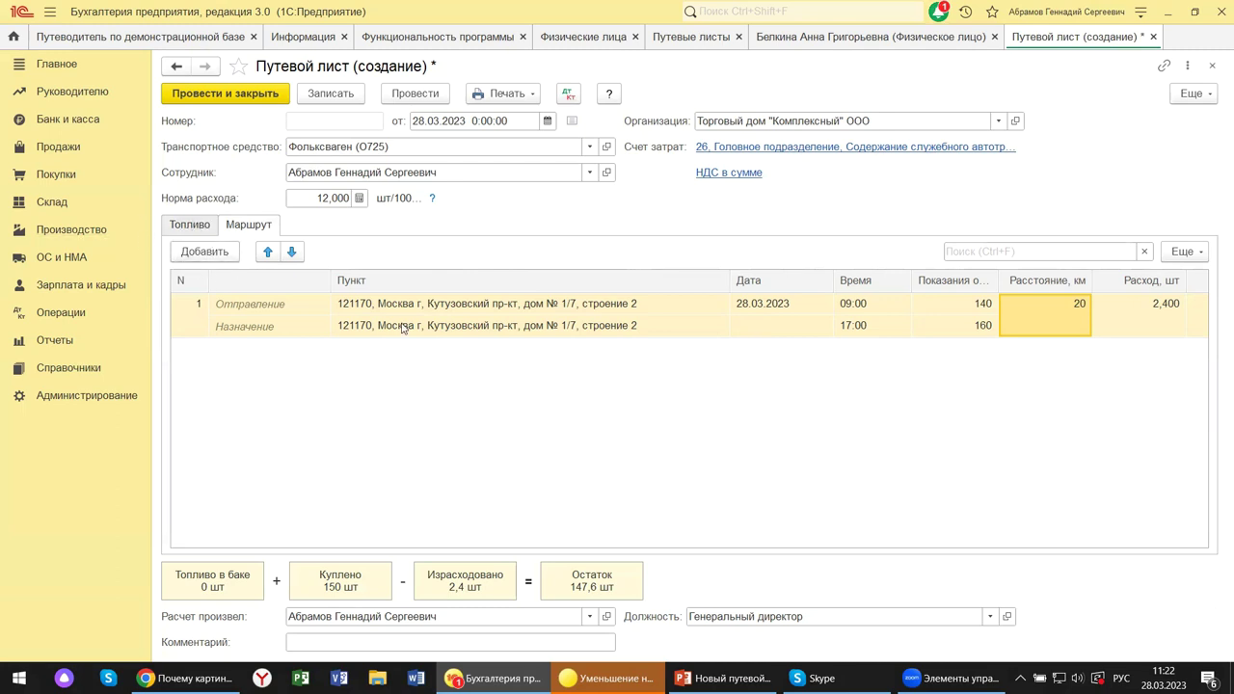
click(191, 229)
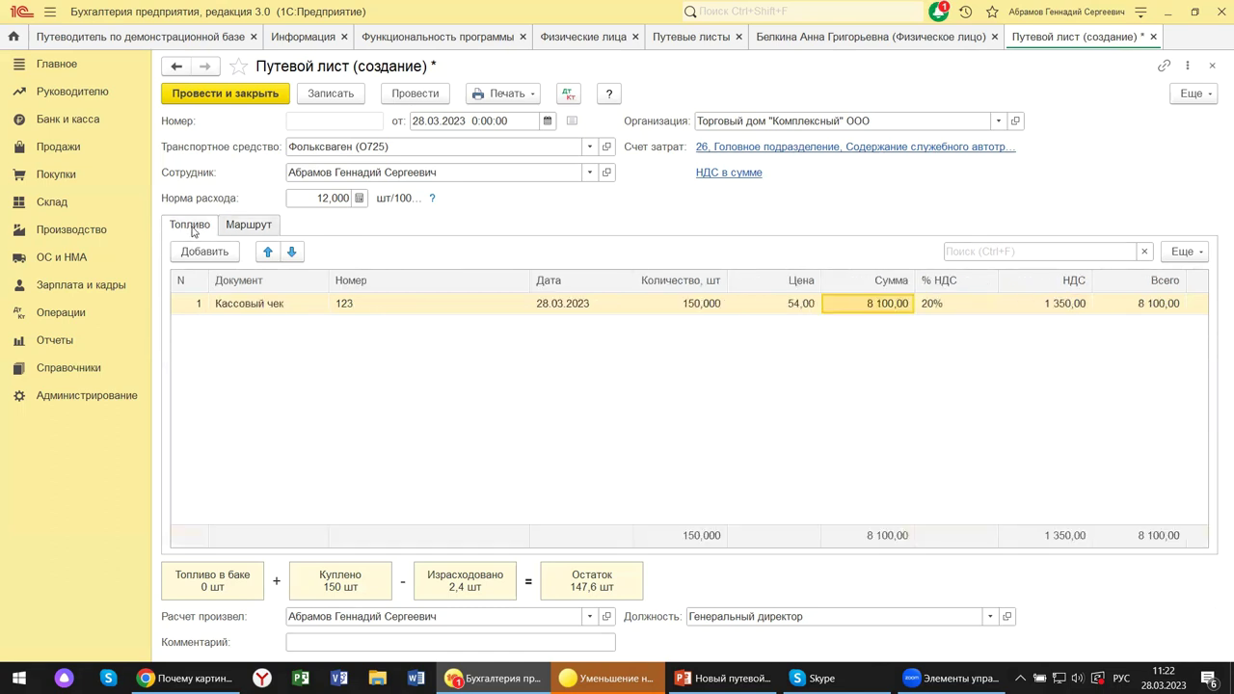
click(299, 310)
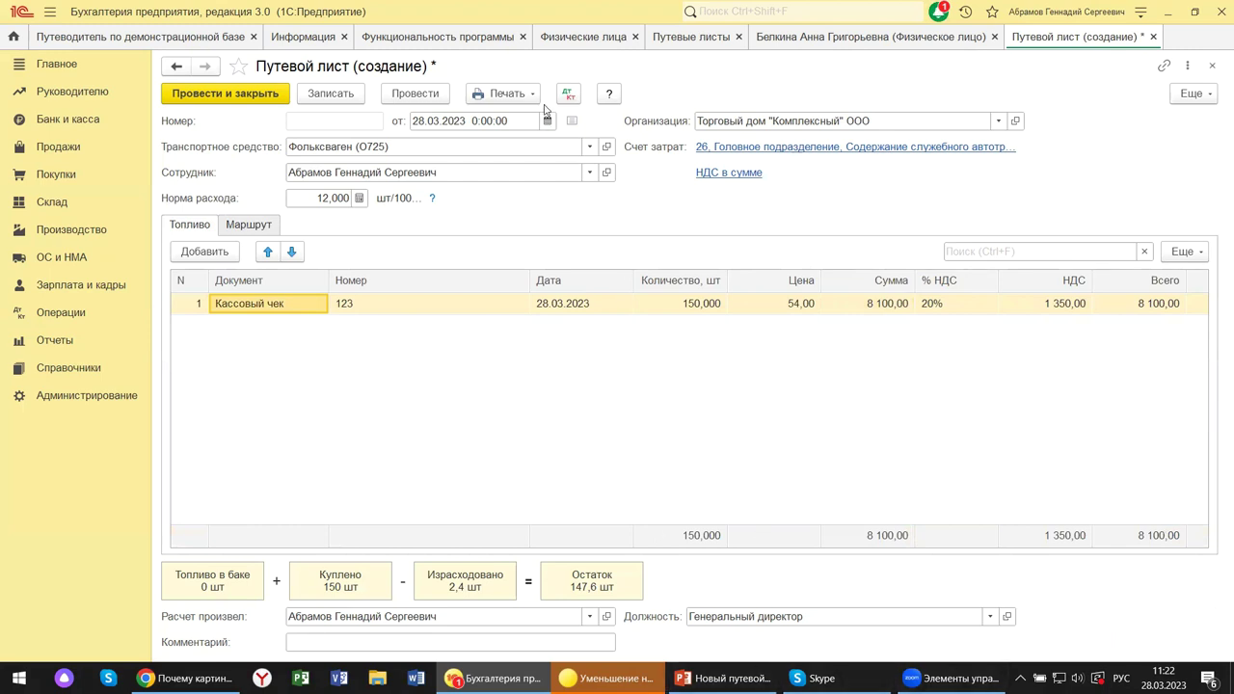
click(247, 100)
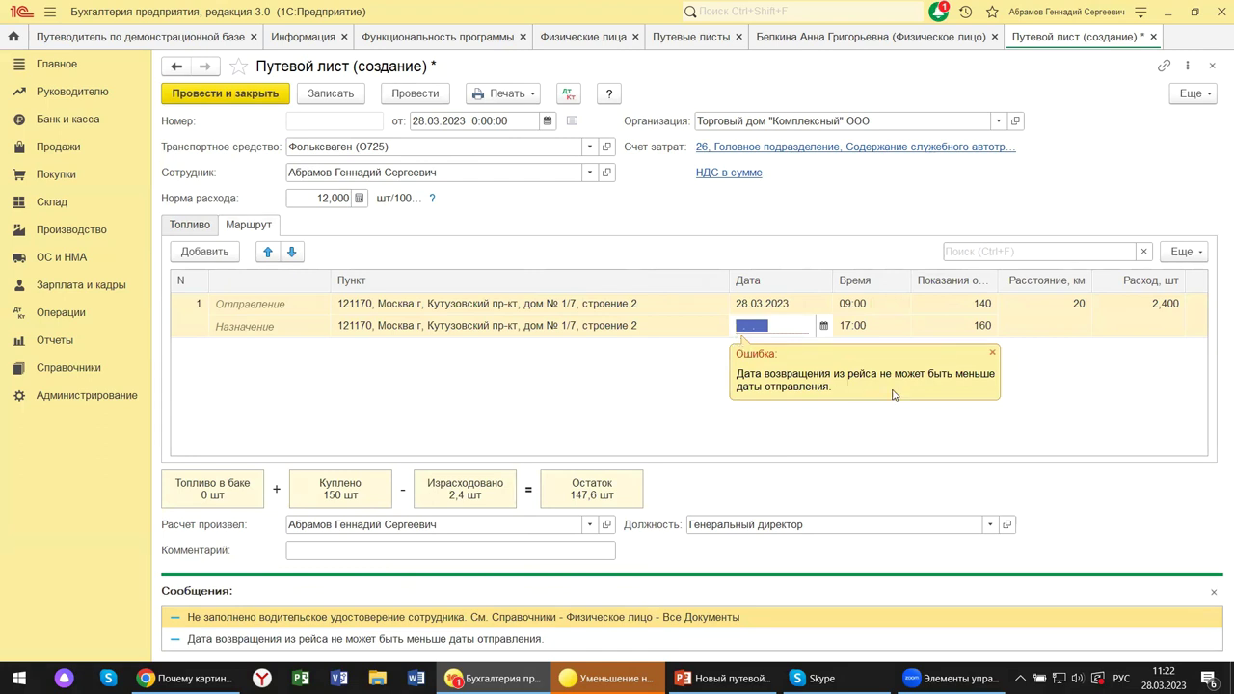
- Set the route's return date to 28.03.2023 and try again to post and close the waybill
click(824, 325)
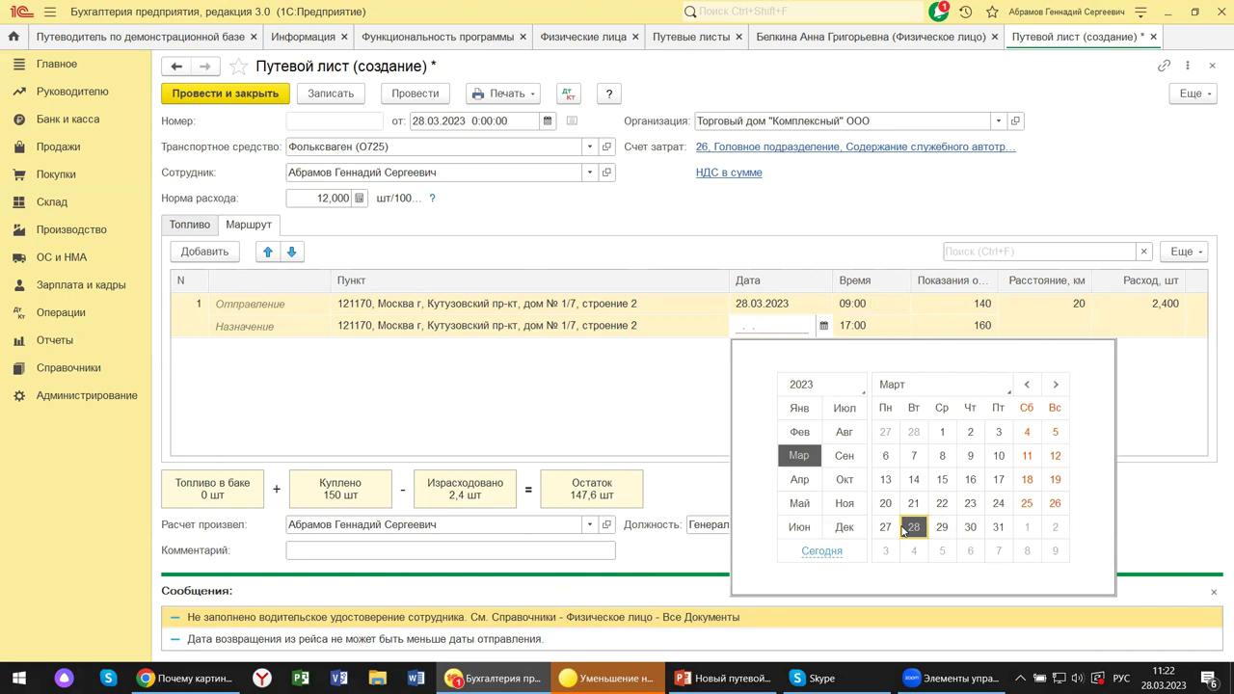
click(913, 527)
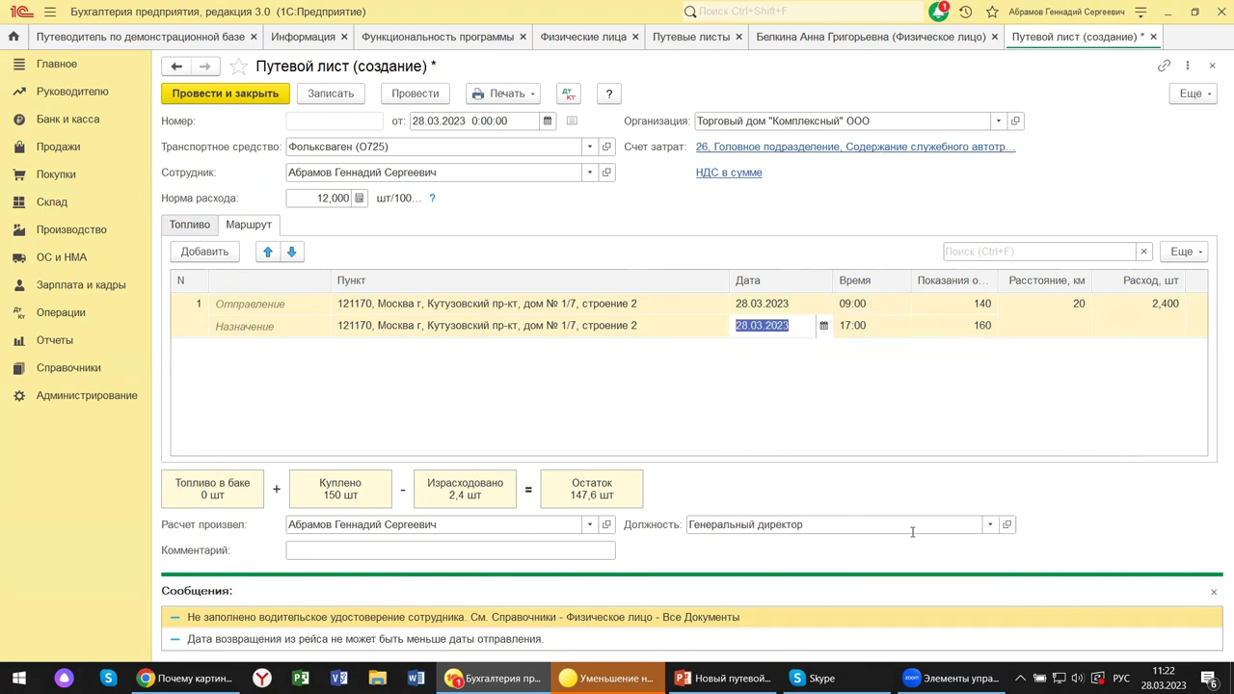
click(844, 426)
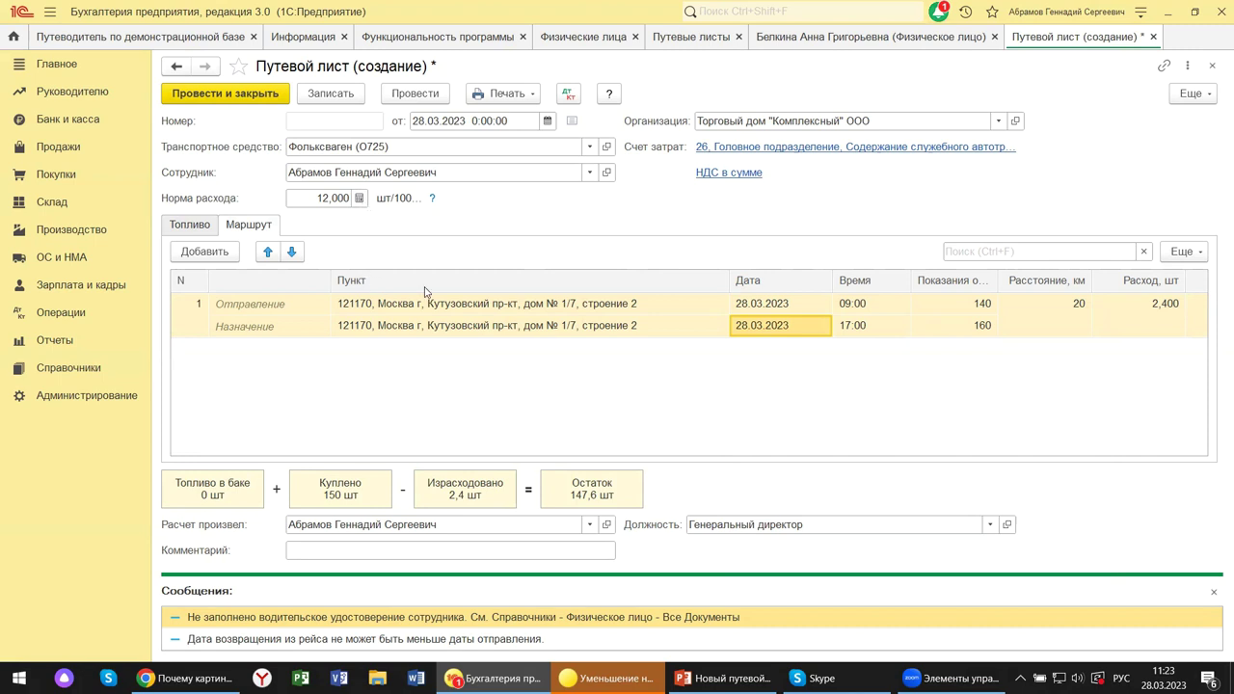
click(226, 91)
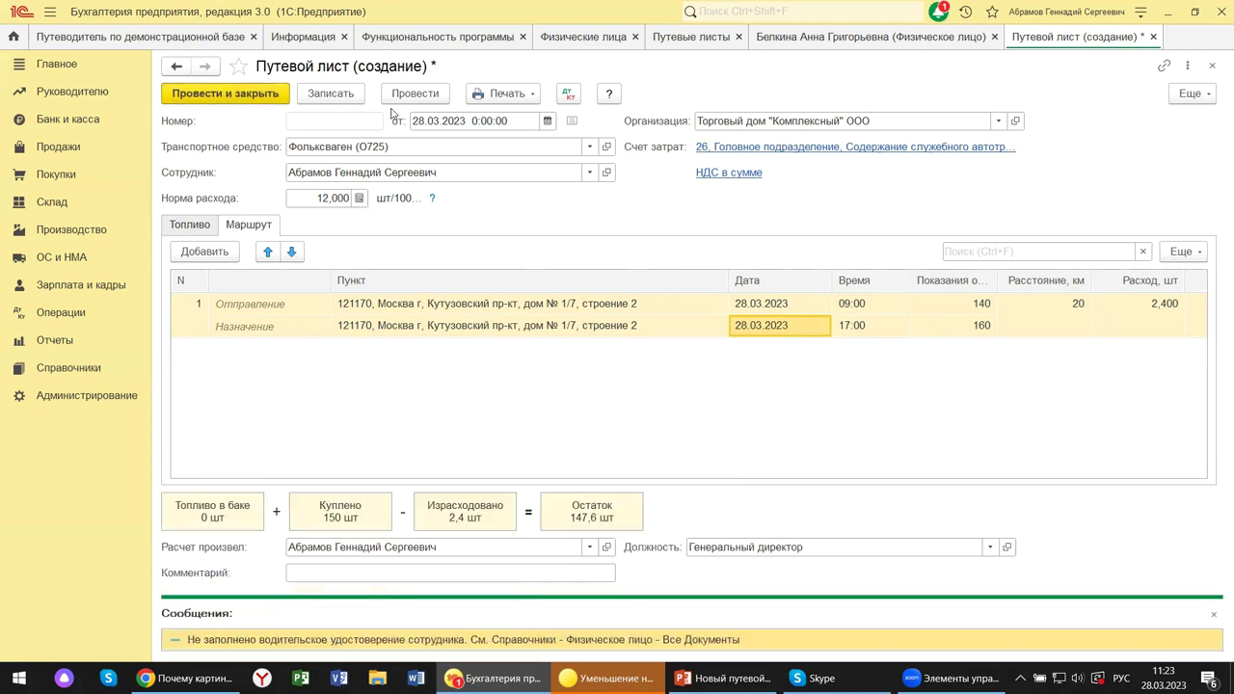
- Save the waybill to generate its "Путевой лист" print form, review the departure and destination columns, and close the form
click(478, 96)
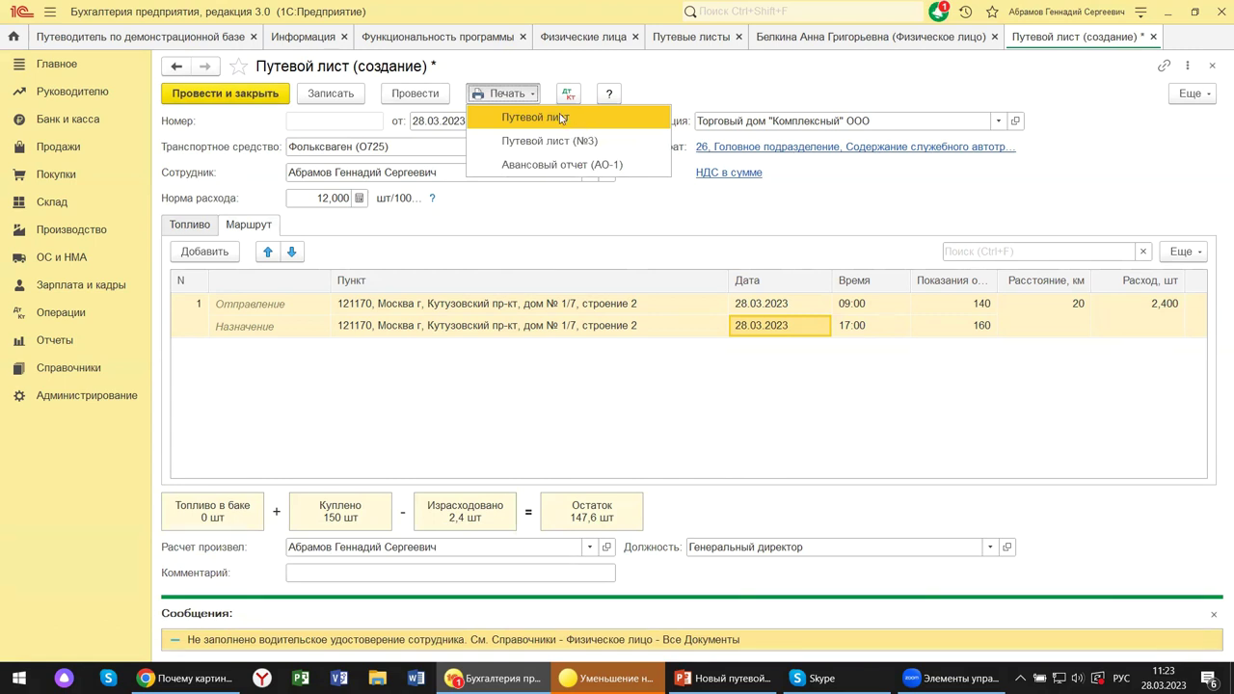
click(538, 116)
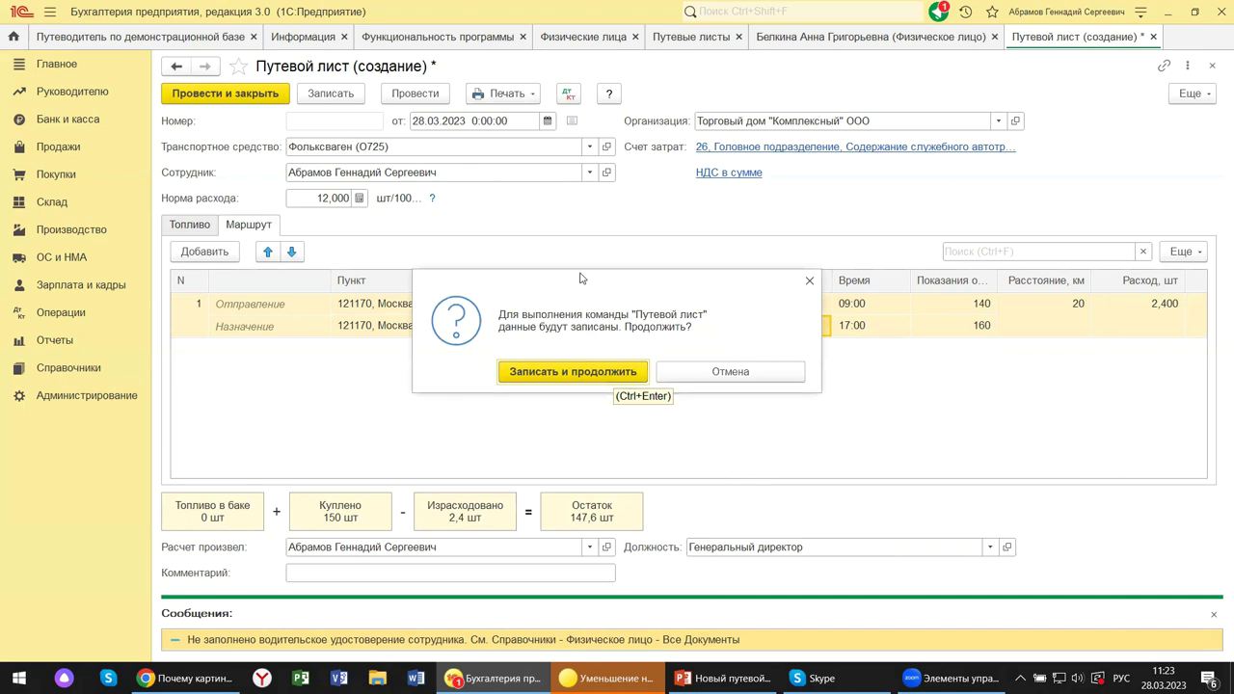
click(565, 372)
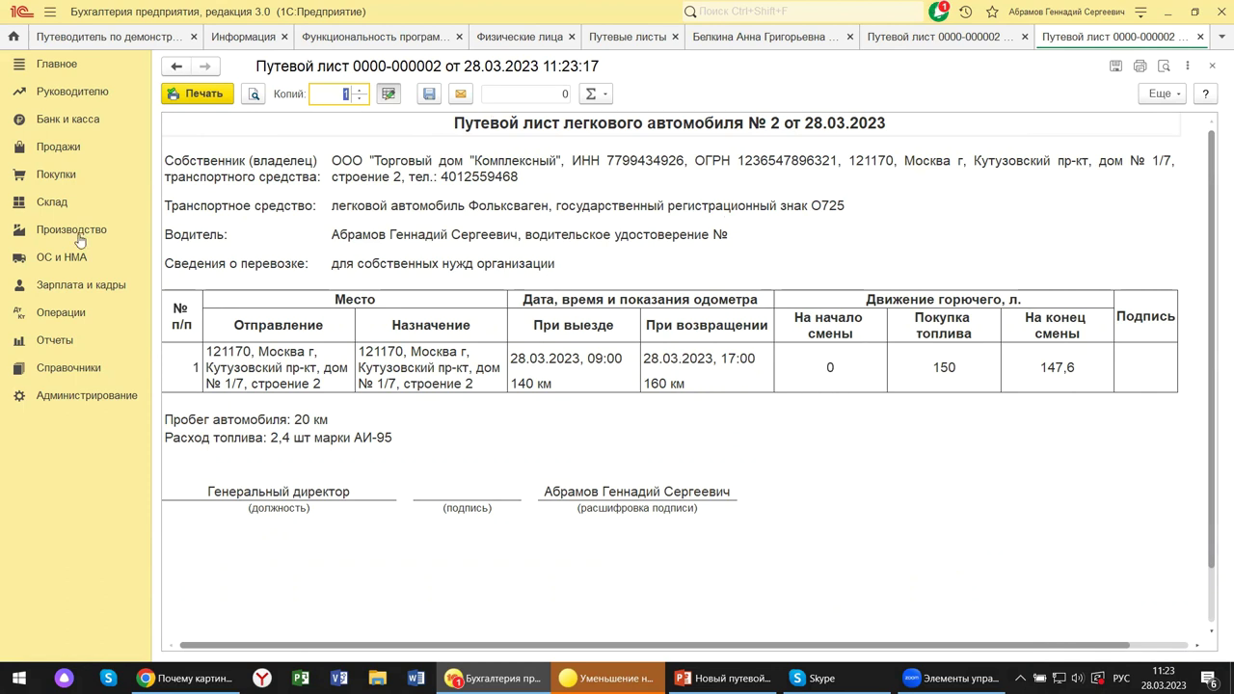
click(229, 331)
click(371, 332)
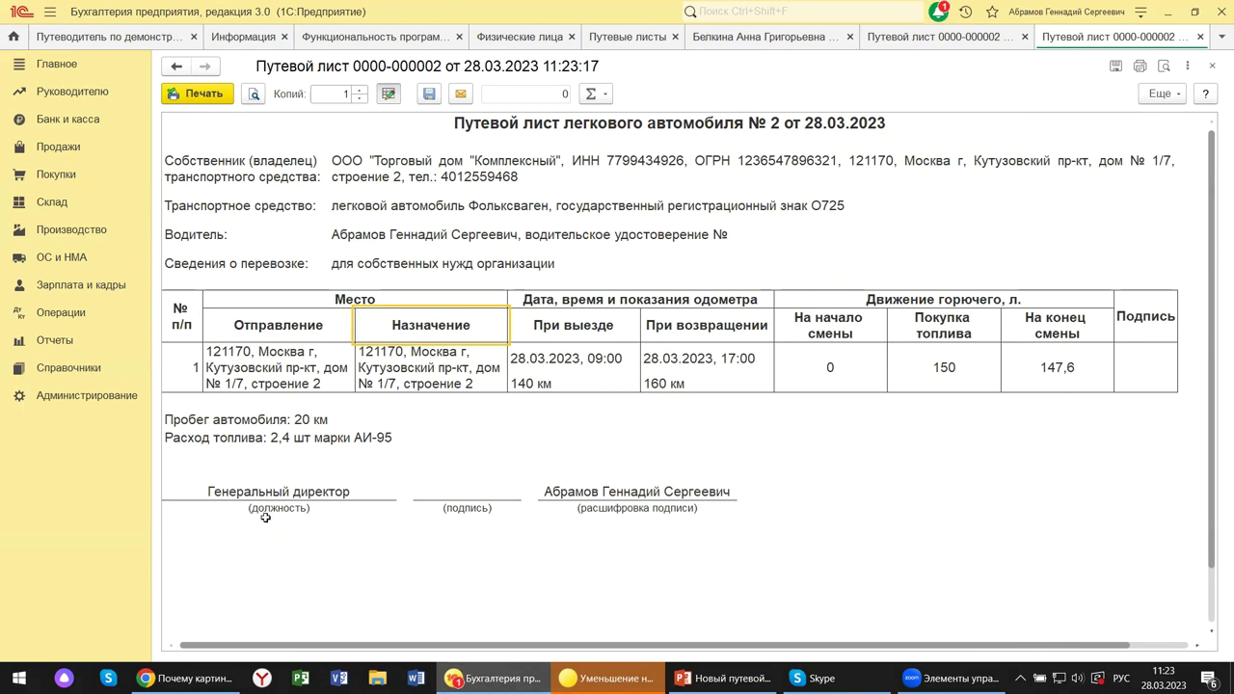
click(1213, 67)
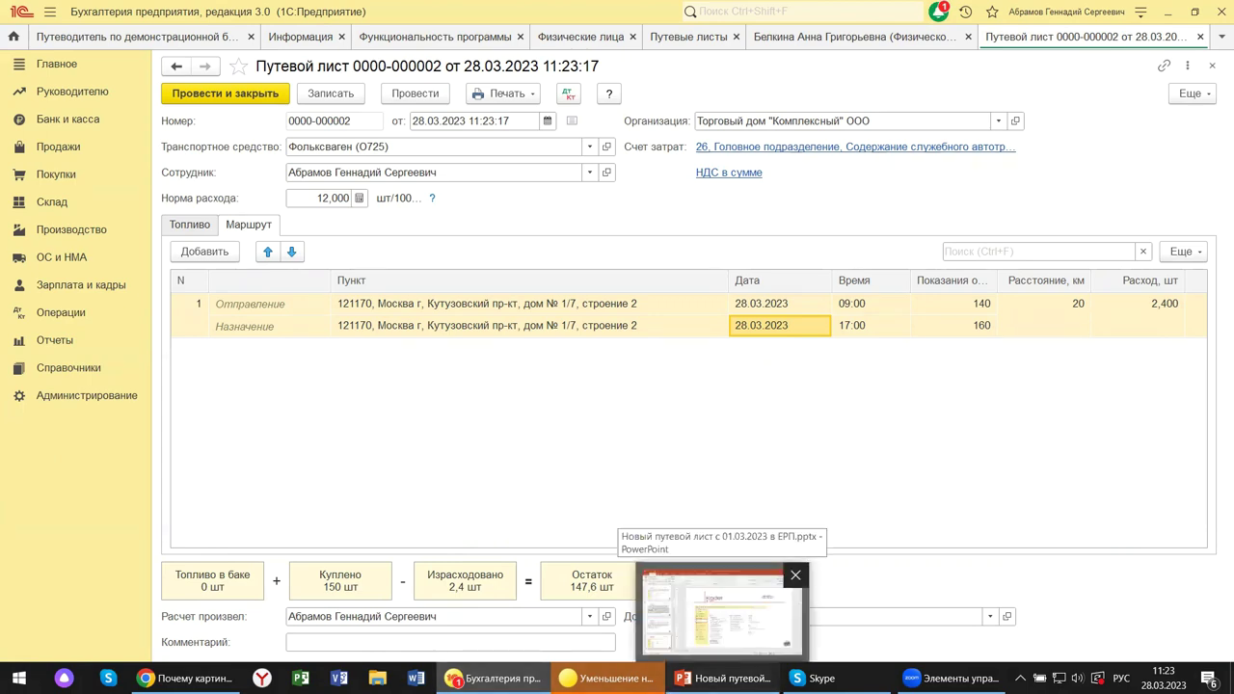
- Switch to the PowerPoint presentation and examine slide 11 on the updated waybill rules for the communication type
click(723, 612)
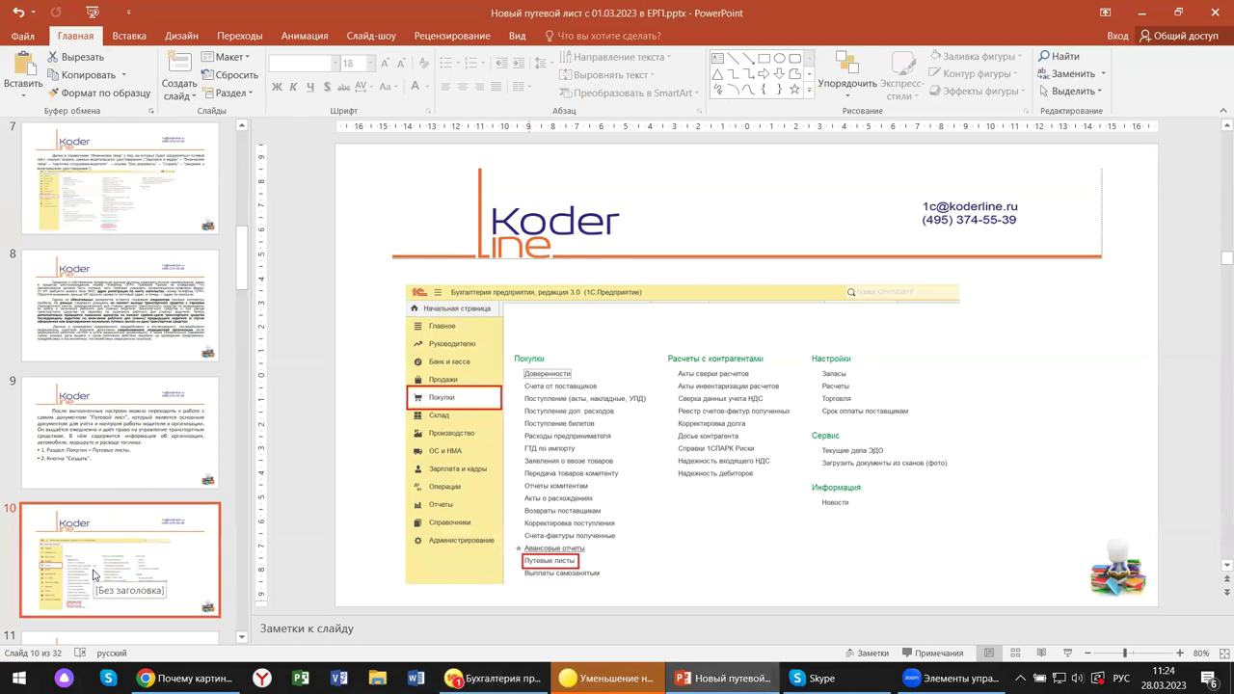
scroll(93, 574, down, 3)
scroll(93, 574, down, 2)
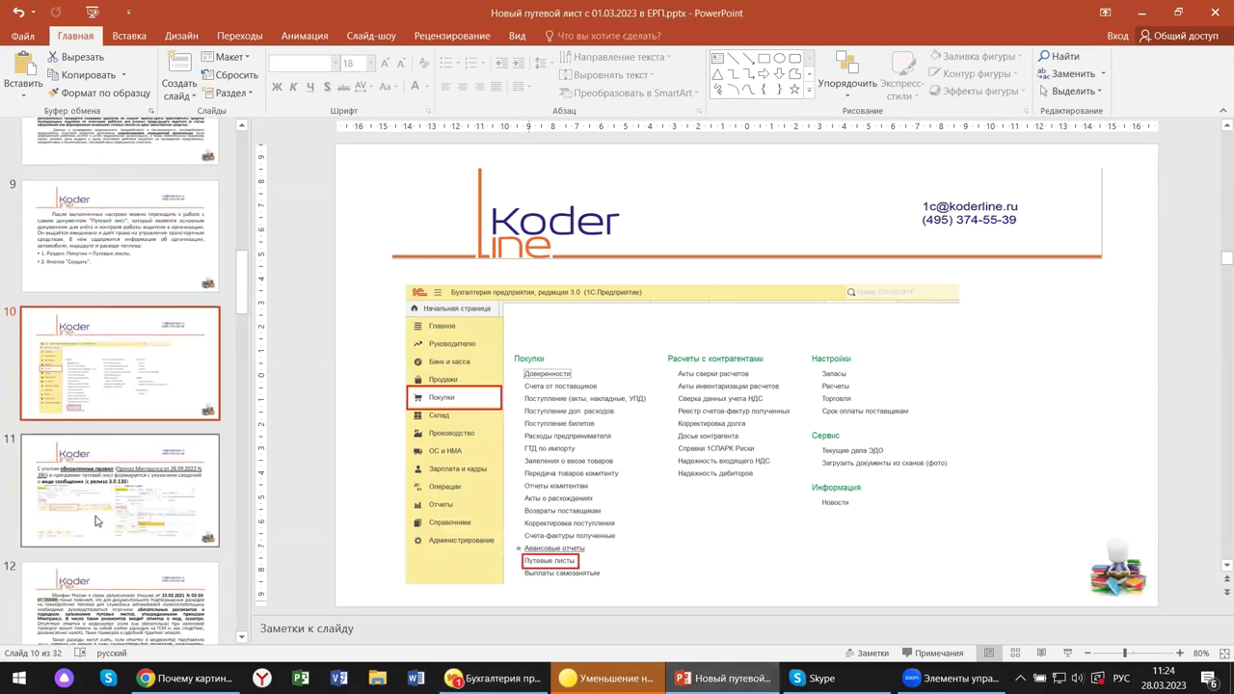
click(105, 530)
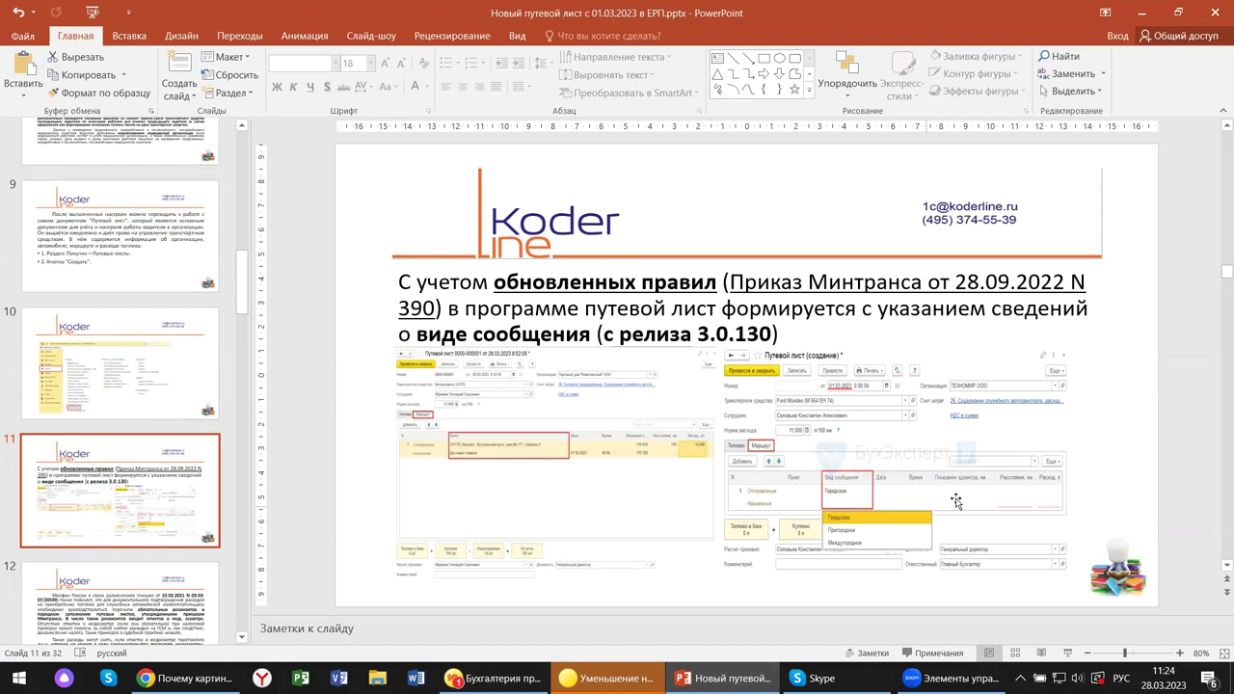
click(460, 458)
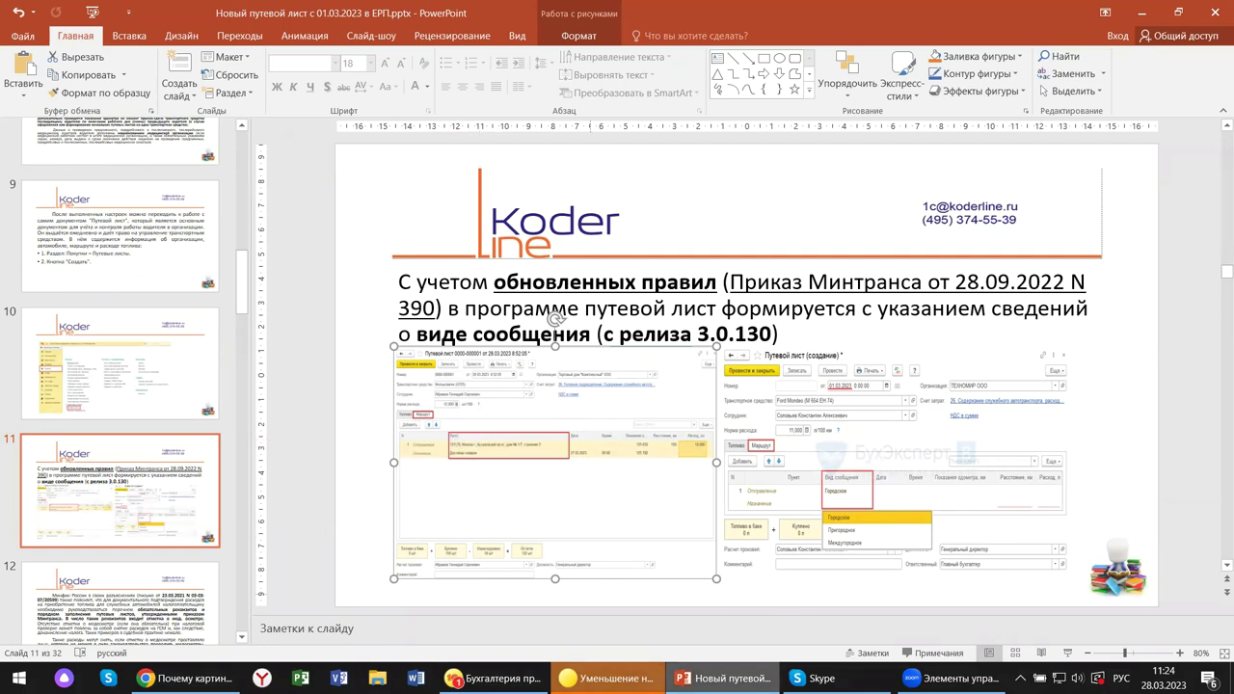
- Switch back to 1C and check the program's version information
click(494, 678)
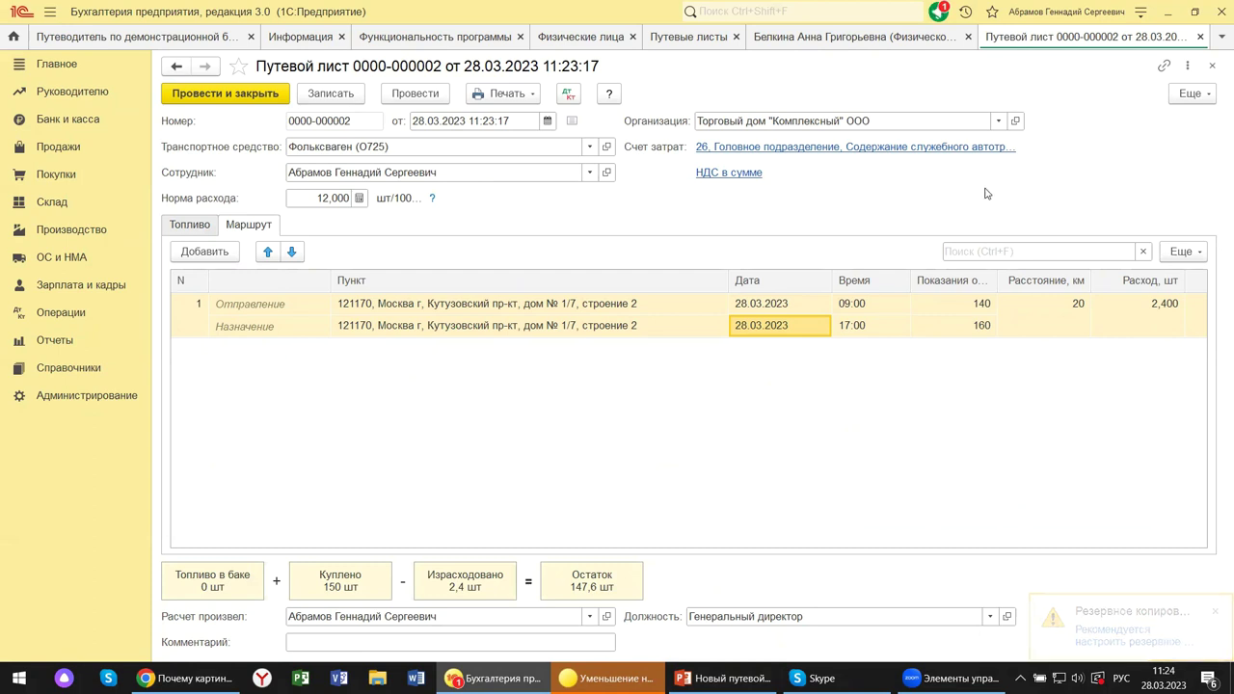
click(1140, 14)
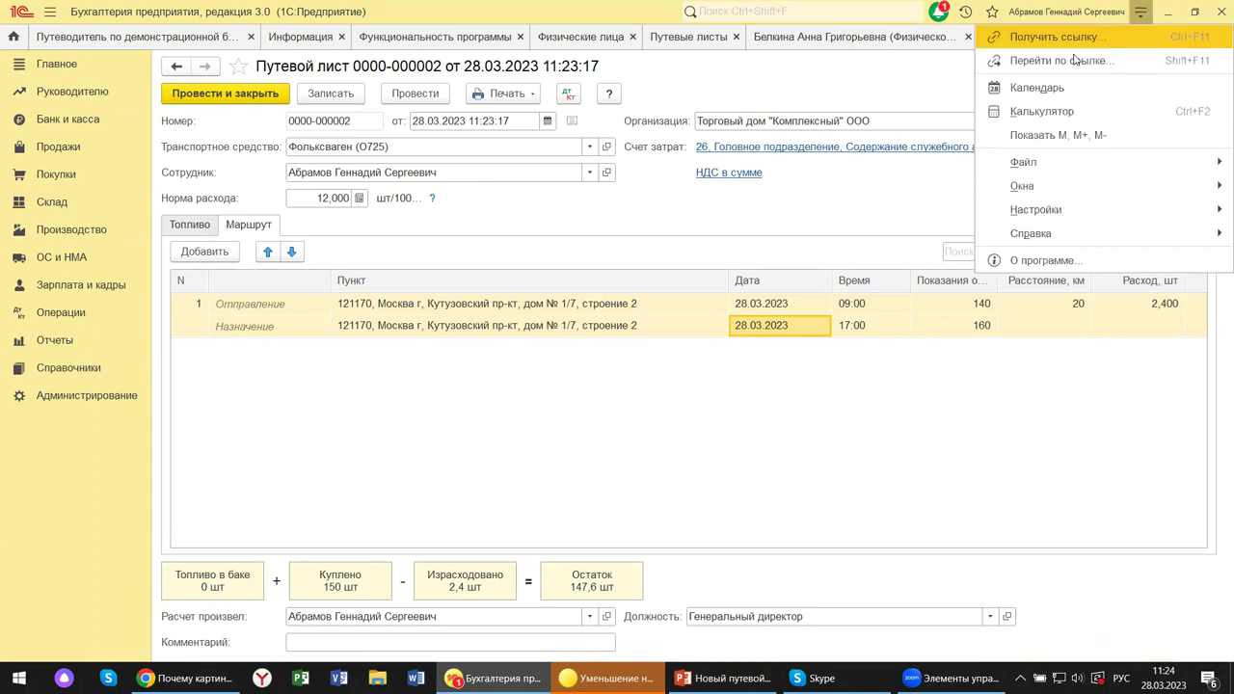
click(1044, 262)
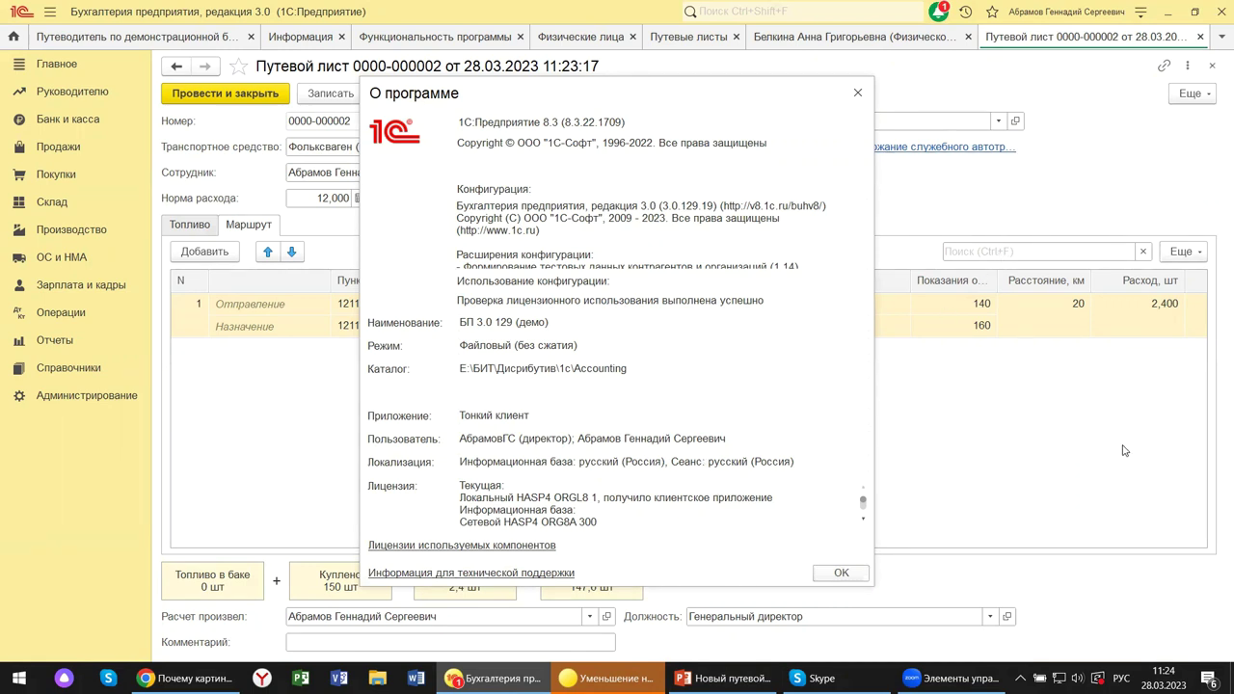
click(856, 93)
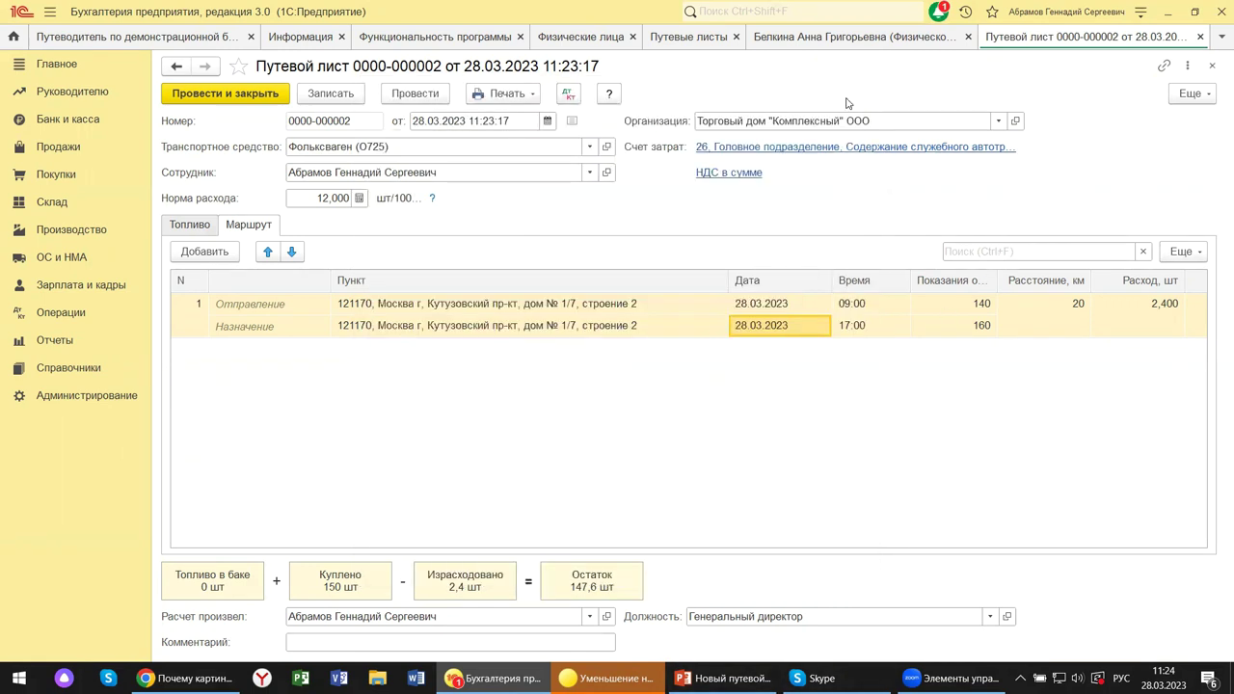
- Return to the PowerPoint presentation and examine slide 11's screenshot of the communication type choice in the route table
mouse_move(608, 677)
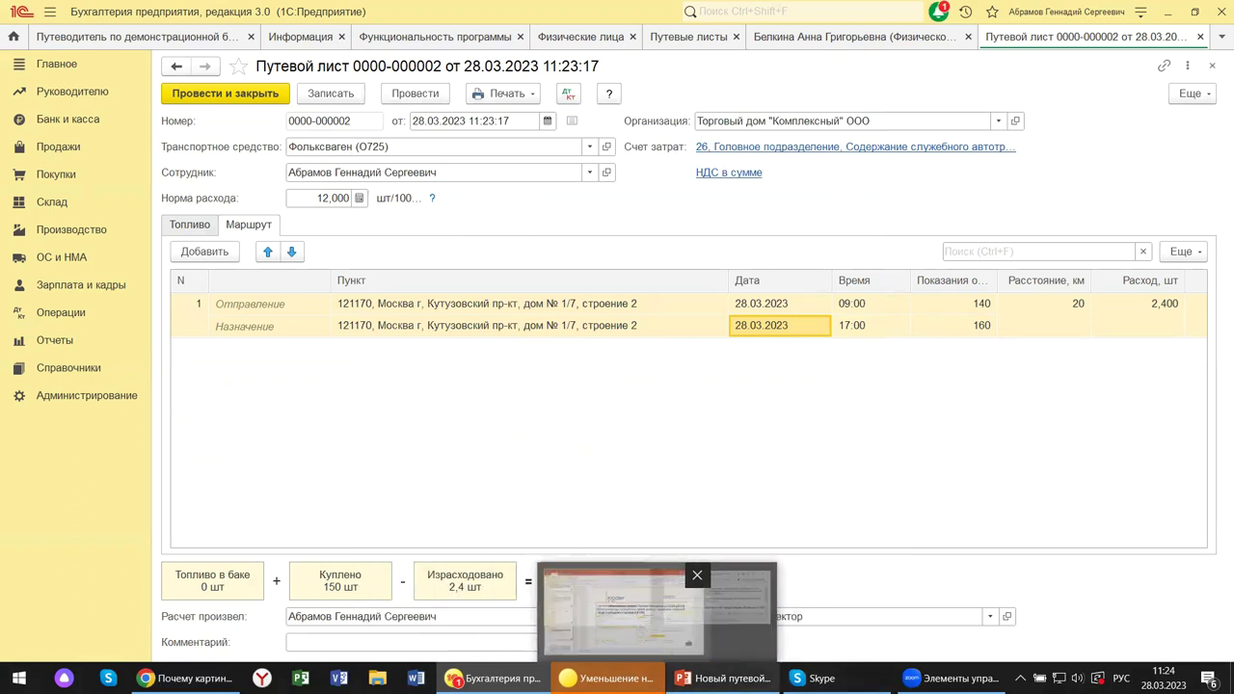
mouse_move(728, 678)
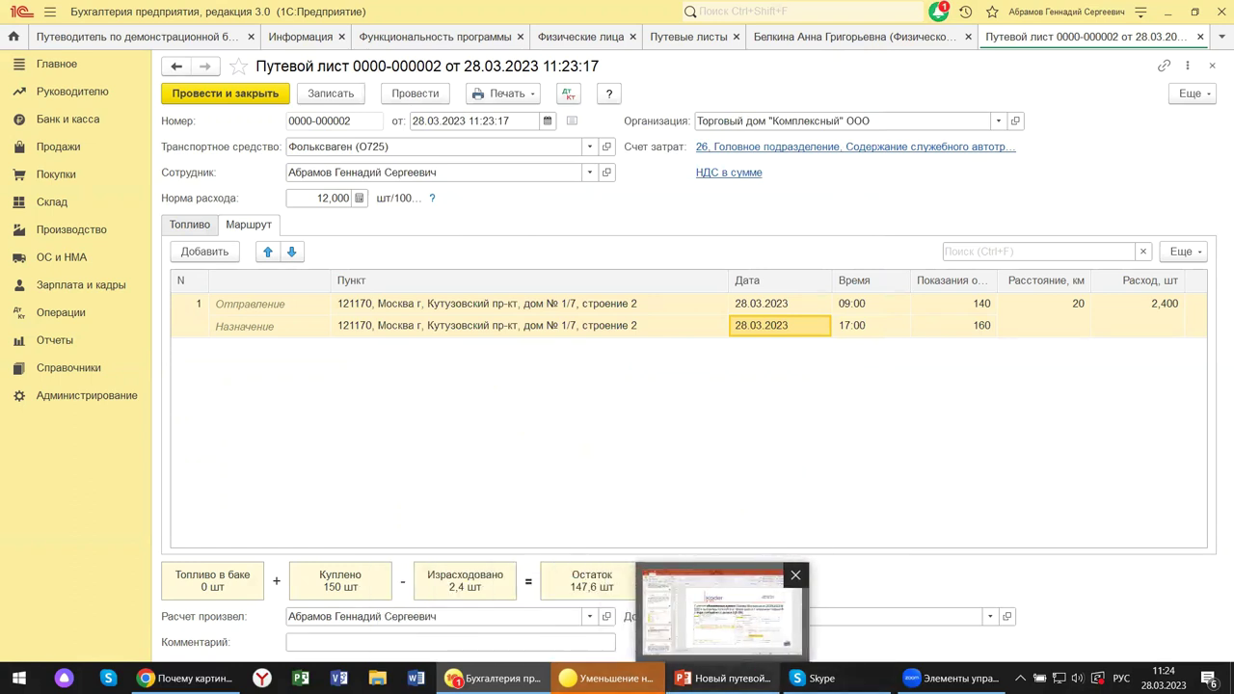
click(761, 639)
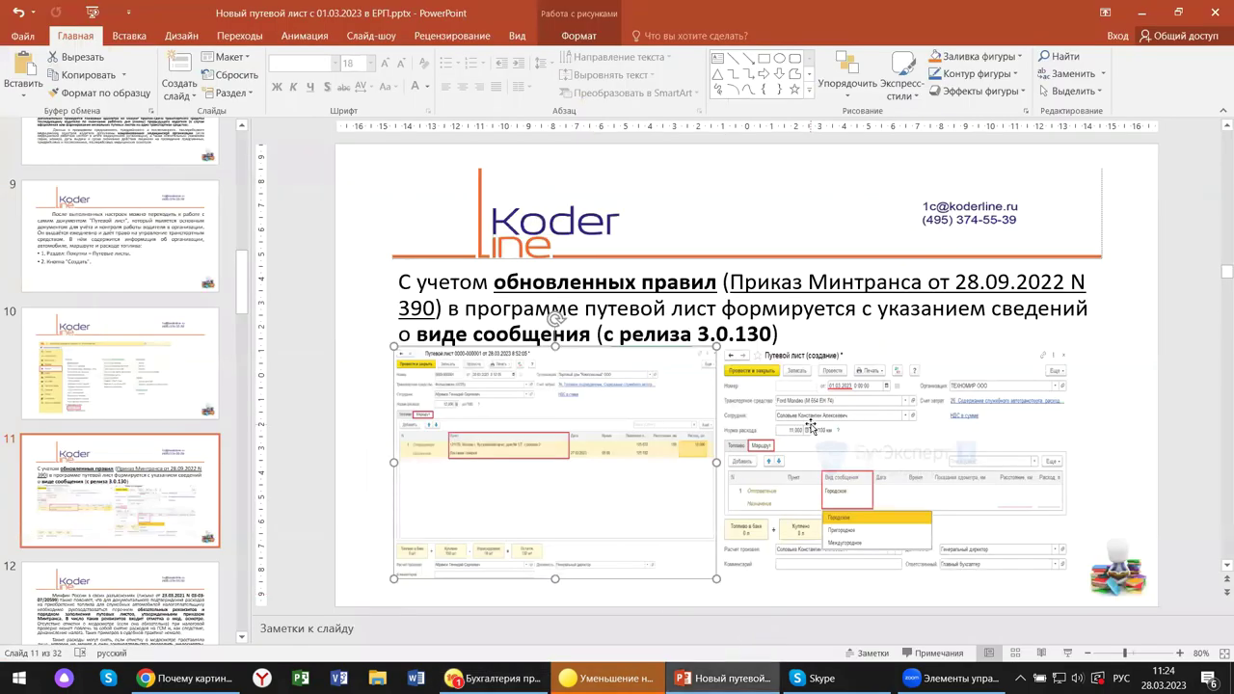
click(796, 479)
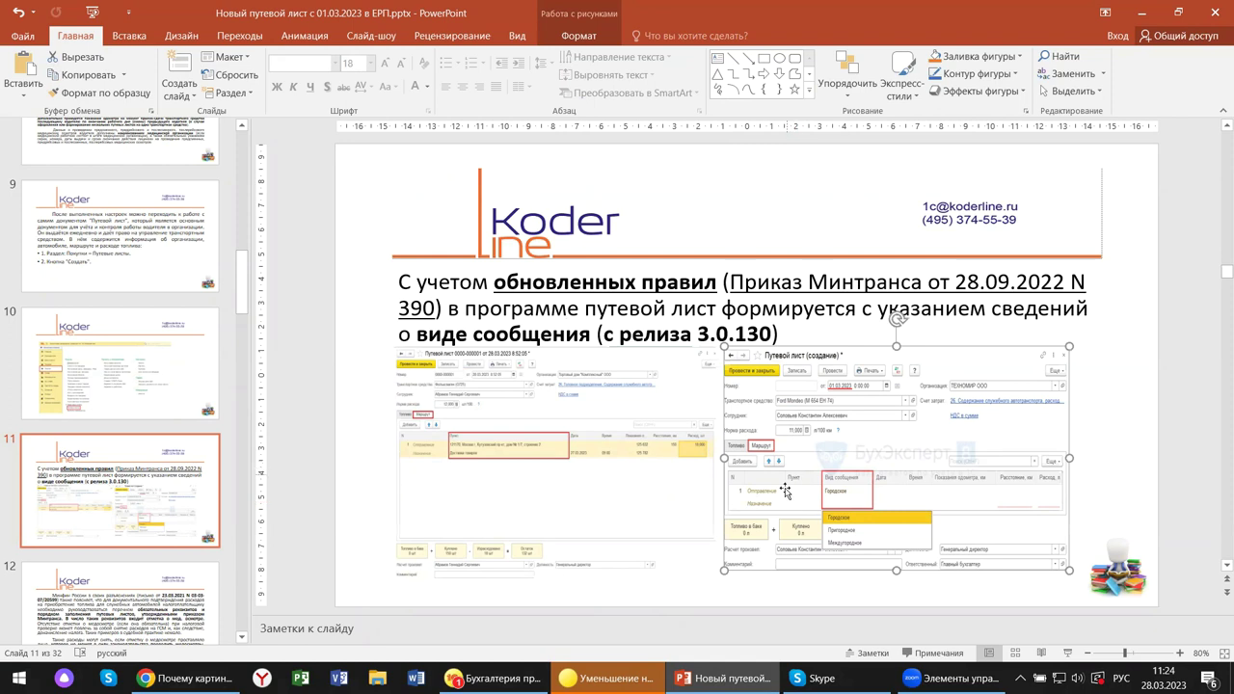
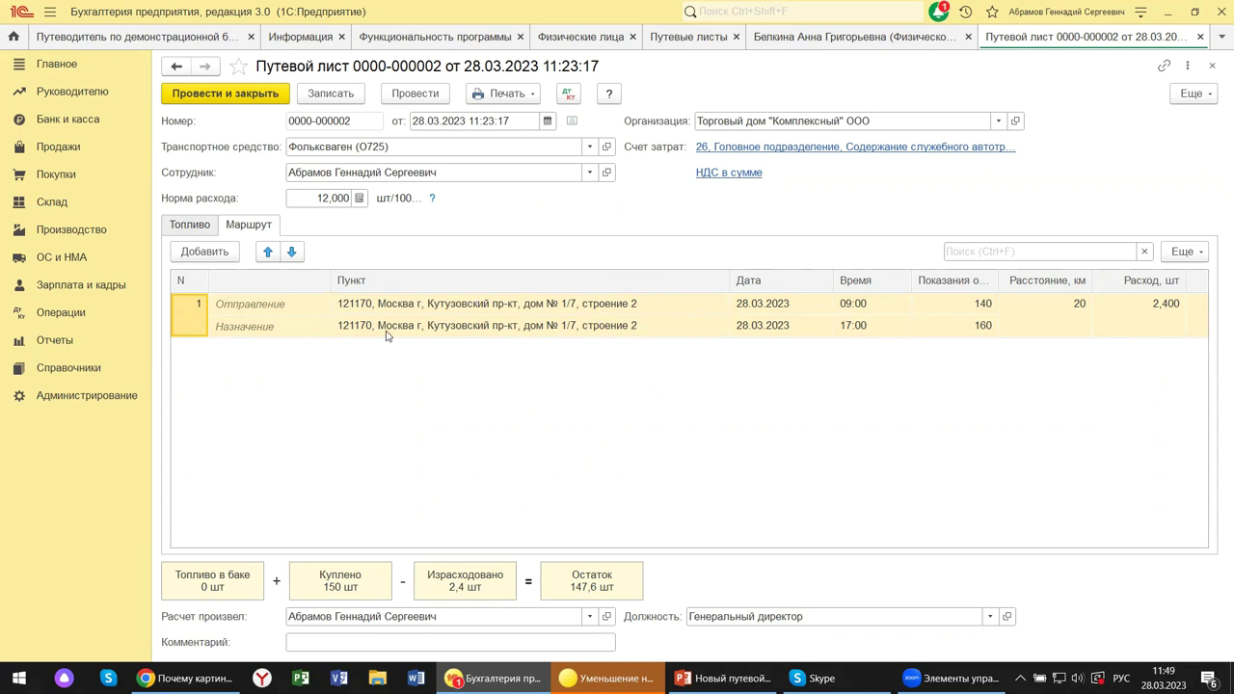
- Examine the address choices offered for the departure point in the 1C waybill's route, without picking one
double_click(665, 304)
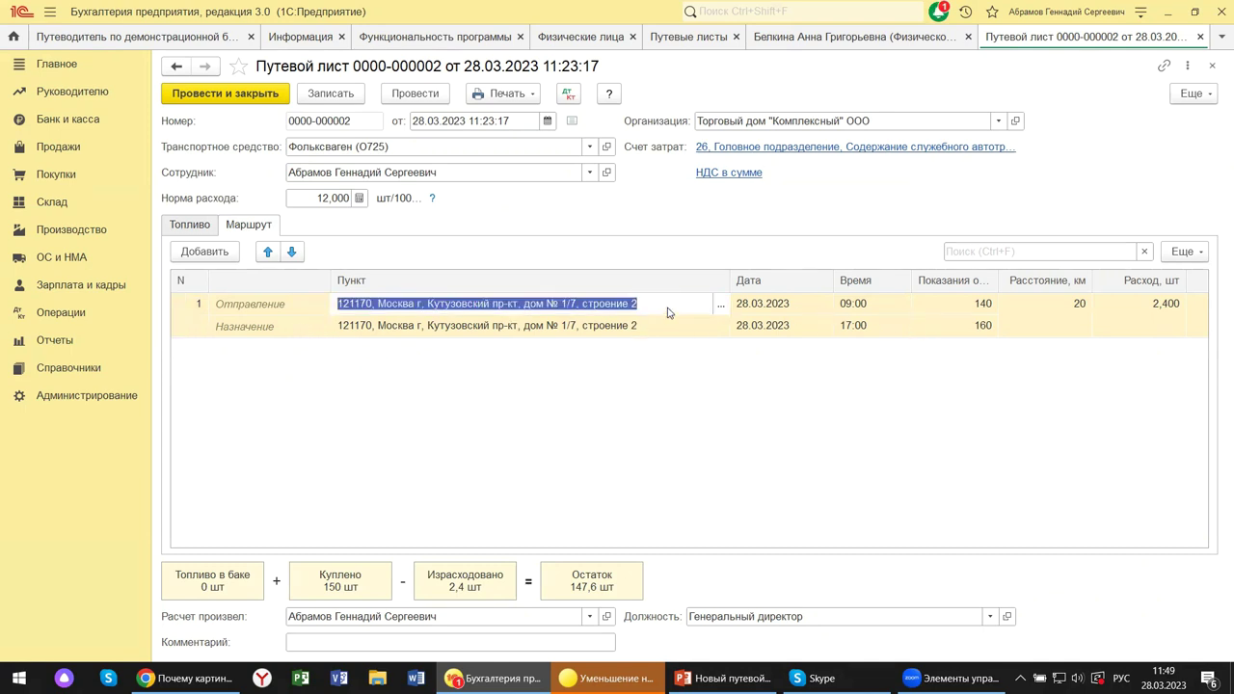
click(720, 305)
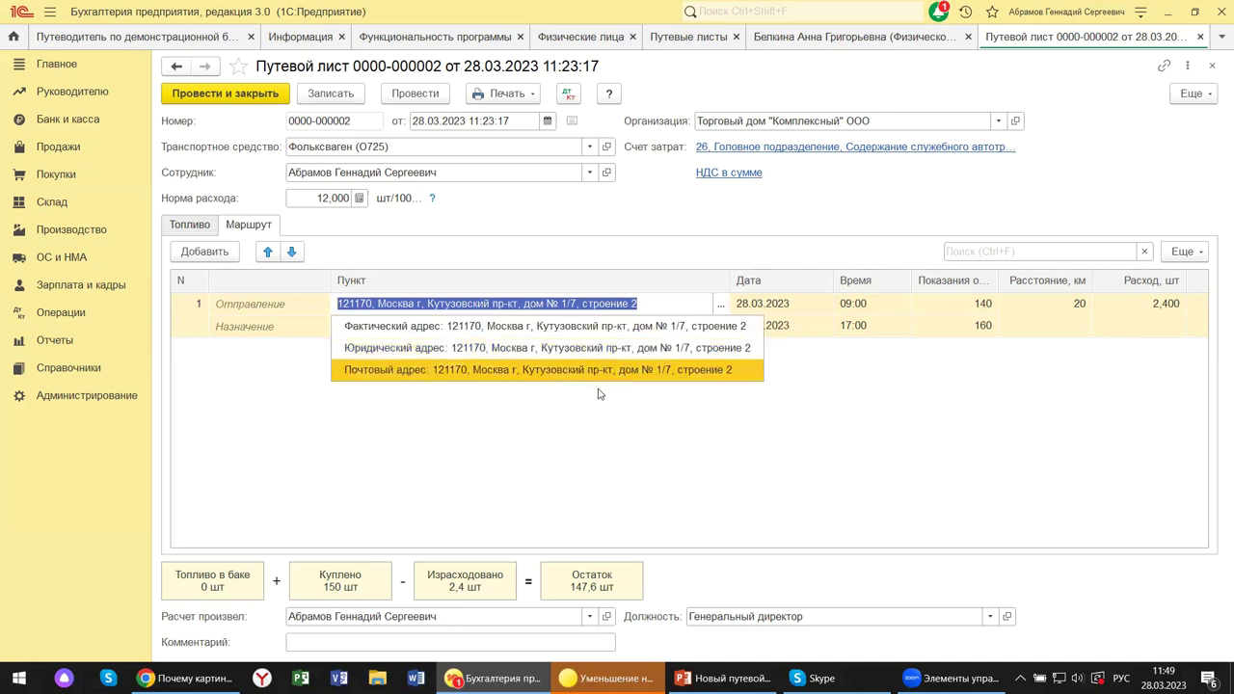
click(516, 444)
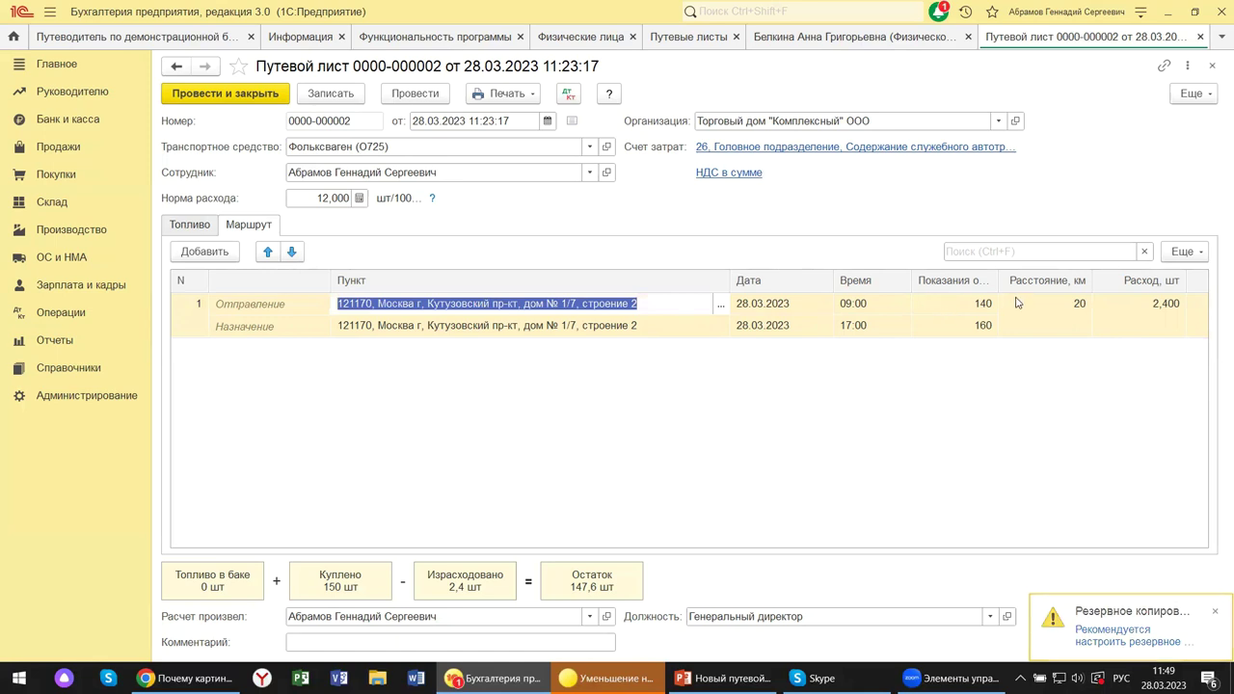
click(330, 371)
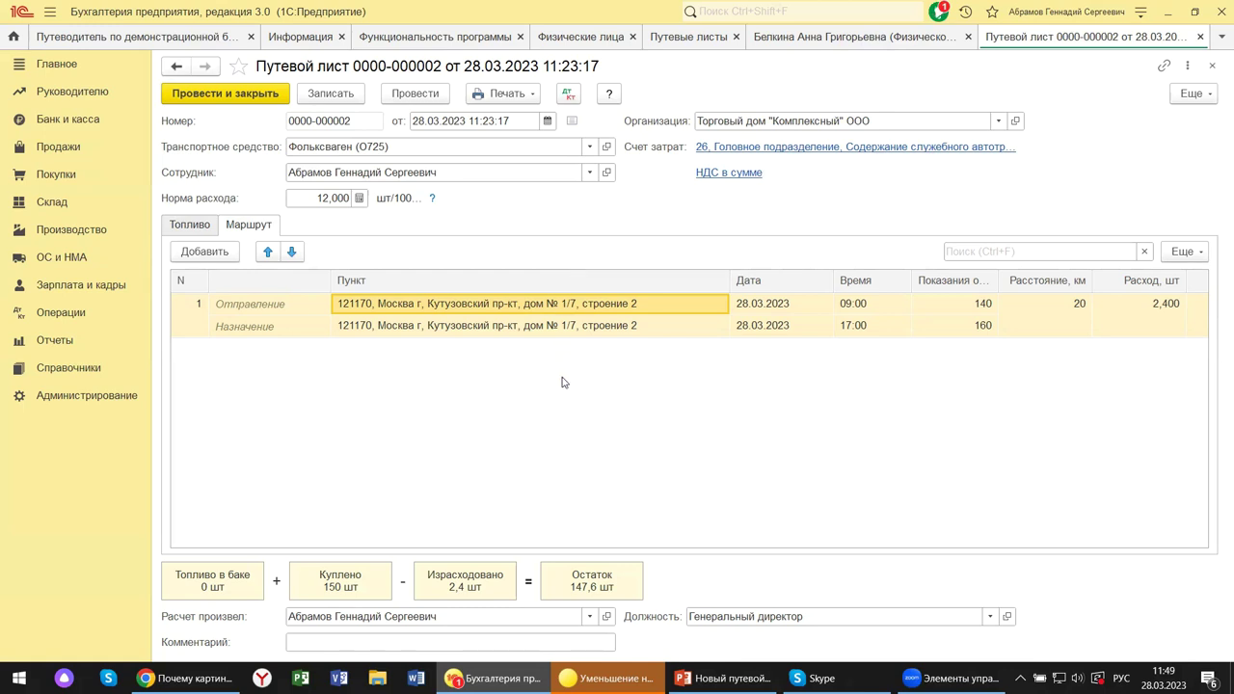
- Close the waybill, the waybill list, the individual's card and the list of individuals
click(1214, 66)
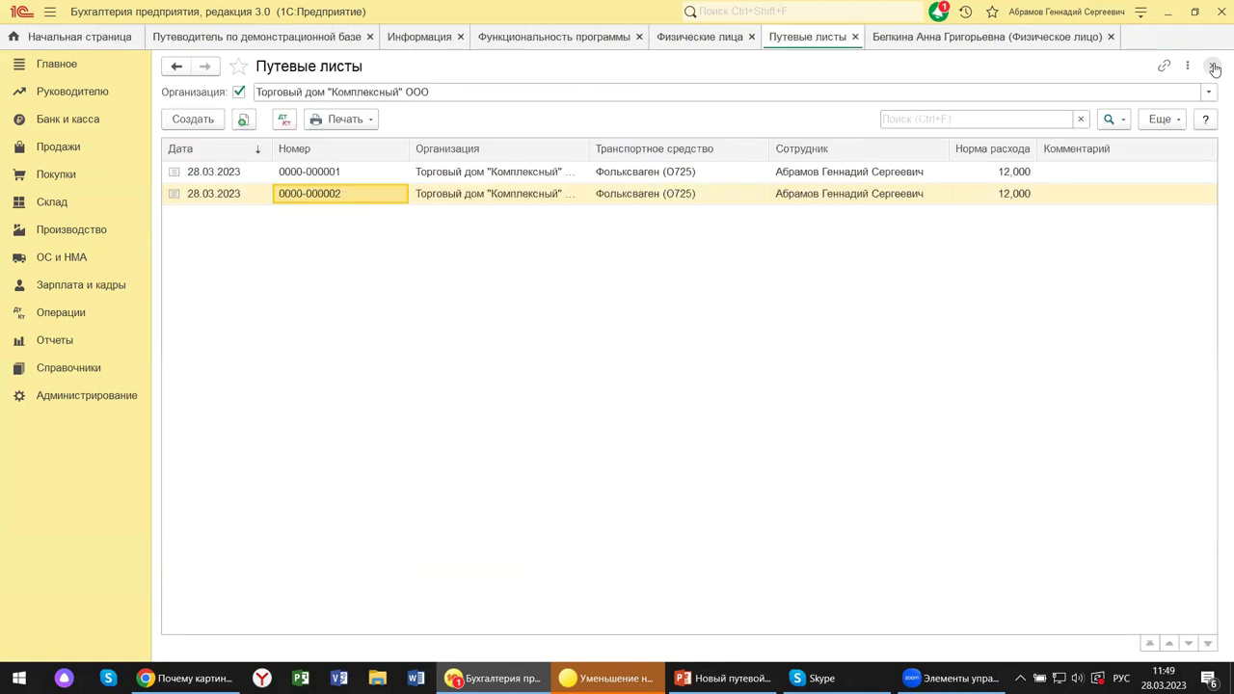
click(1215, 67)
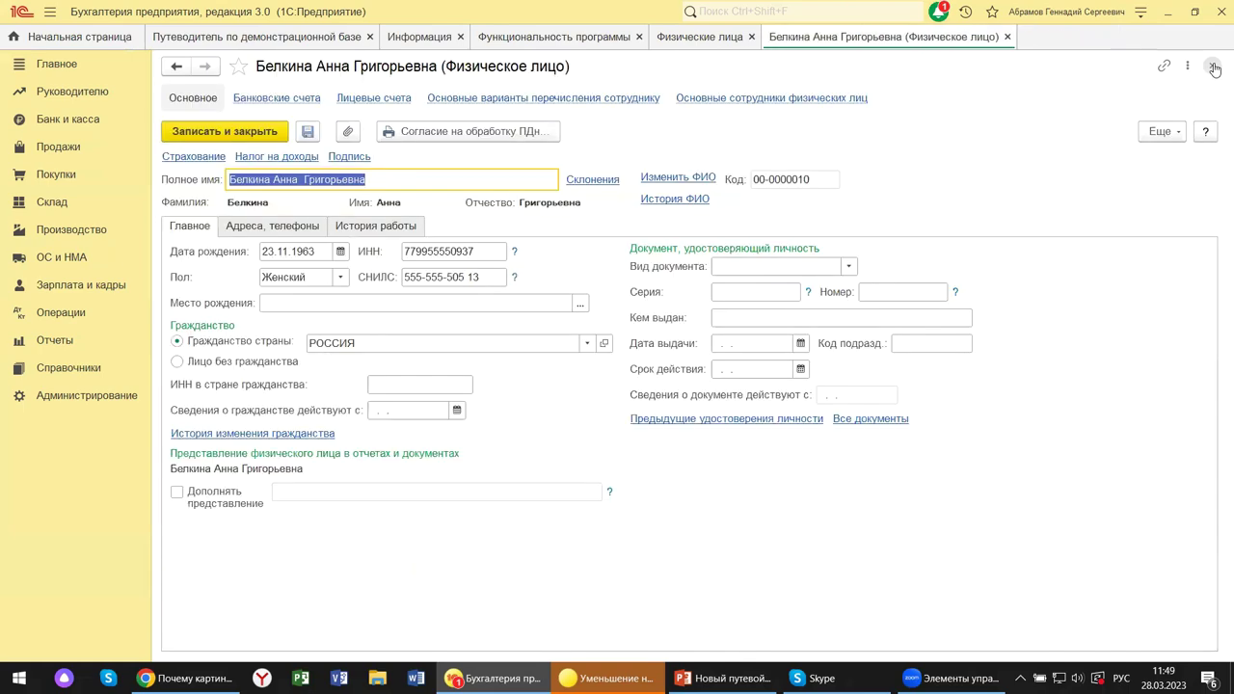
click(1215, 67)
click(1215, 66)
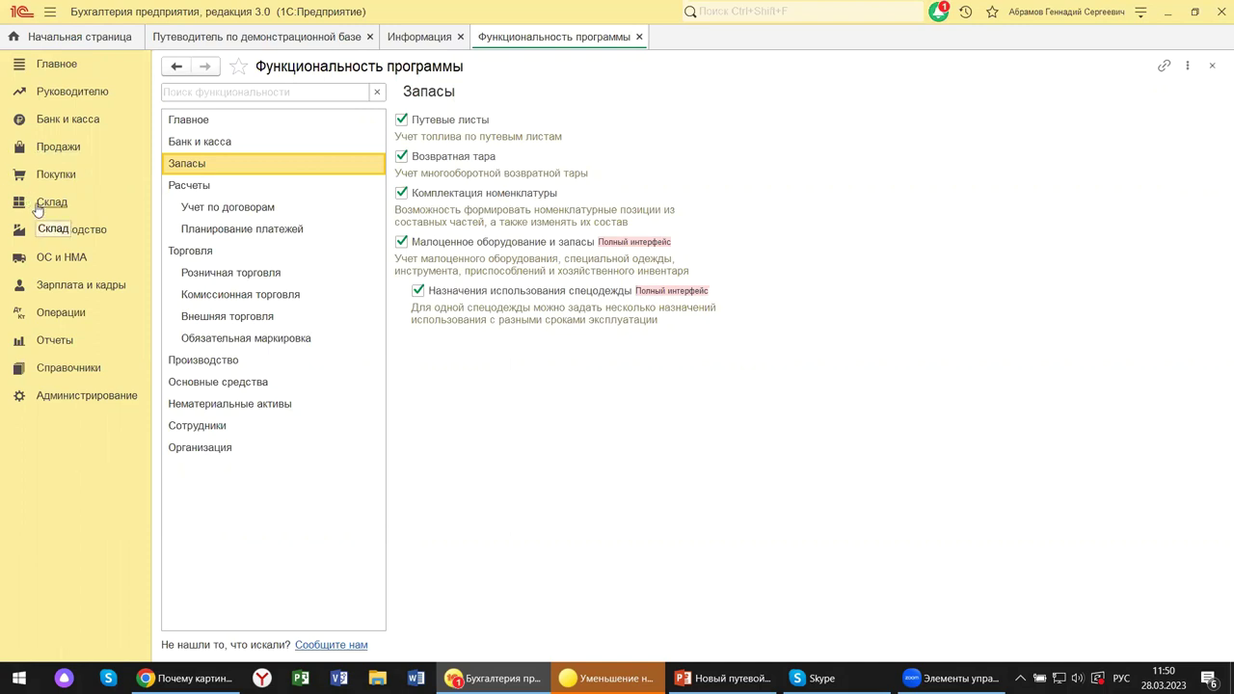
- Open the list of regulated reports in 1С-Отчетность
click(54, 342)
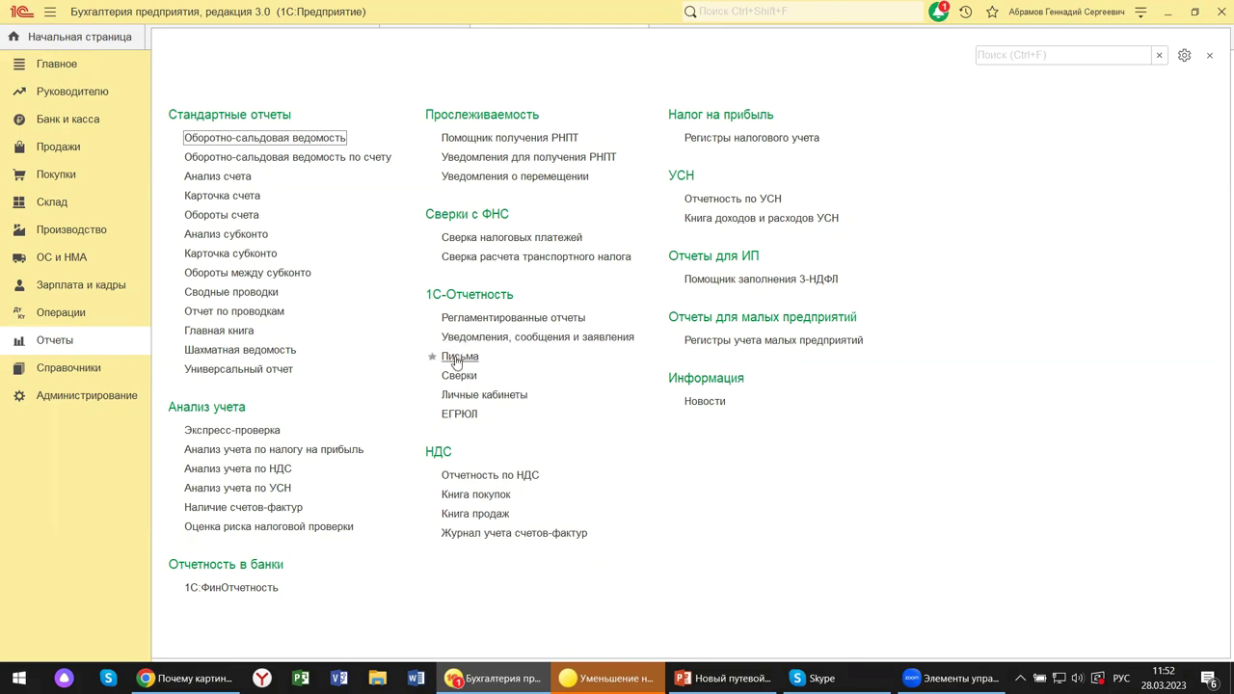
click(475, 318)
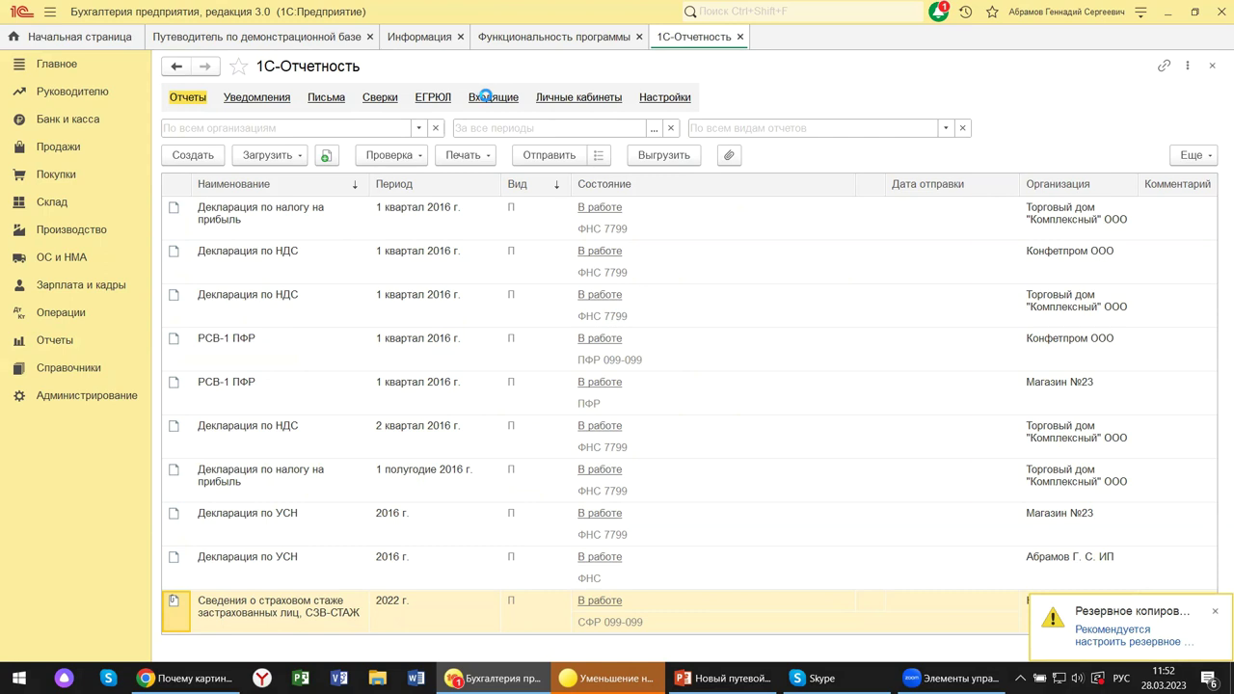
- Dismiss the 1С-Отчетность promotional window and examine the status choices for Торговый дом "Комплексный"'s first-quarter 2016 profit tax declaration, keeping its status
click(575, 104)
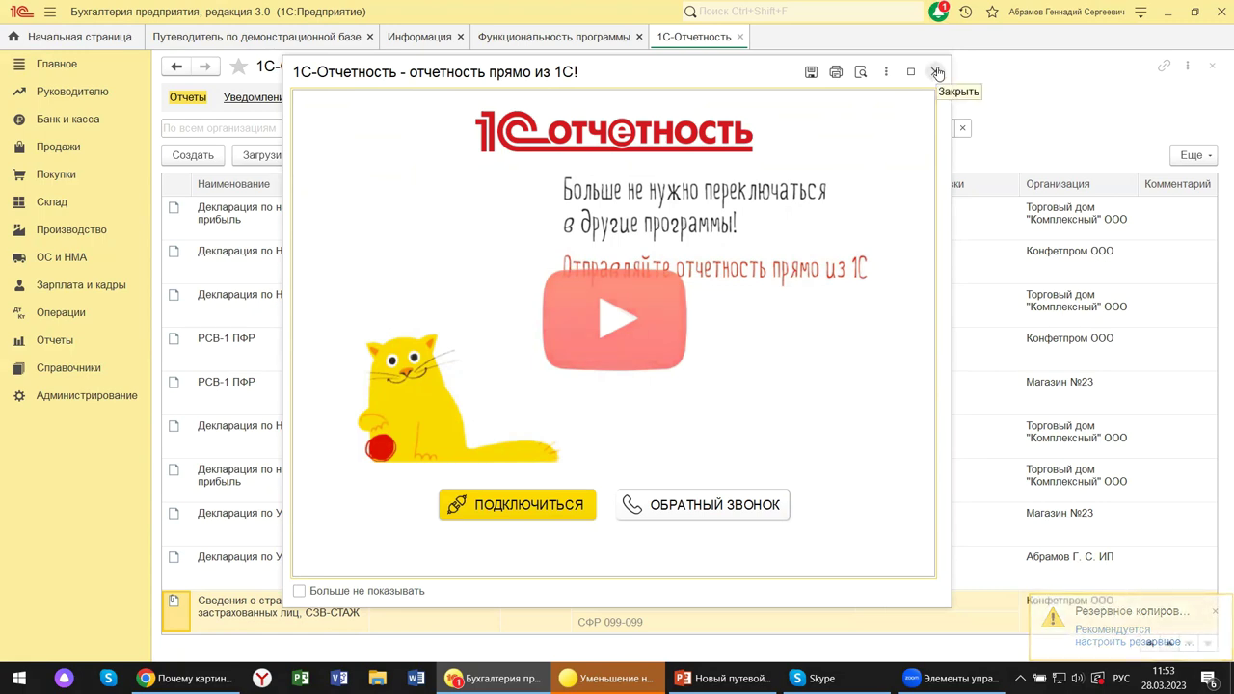
click(936, 72)
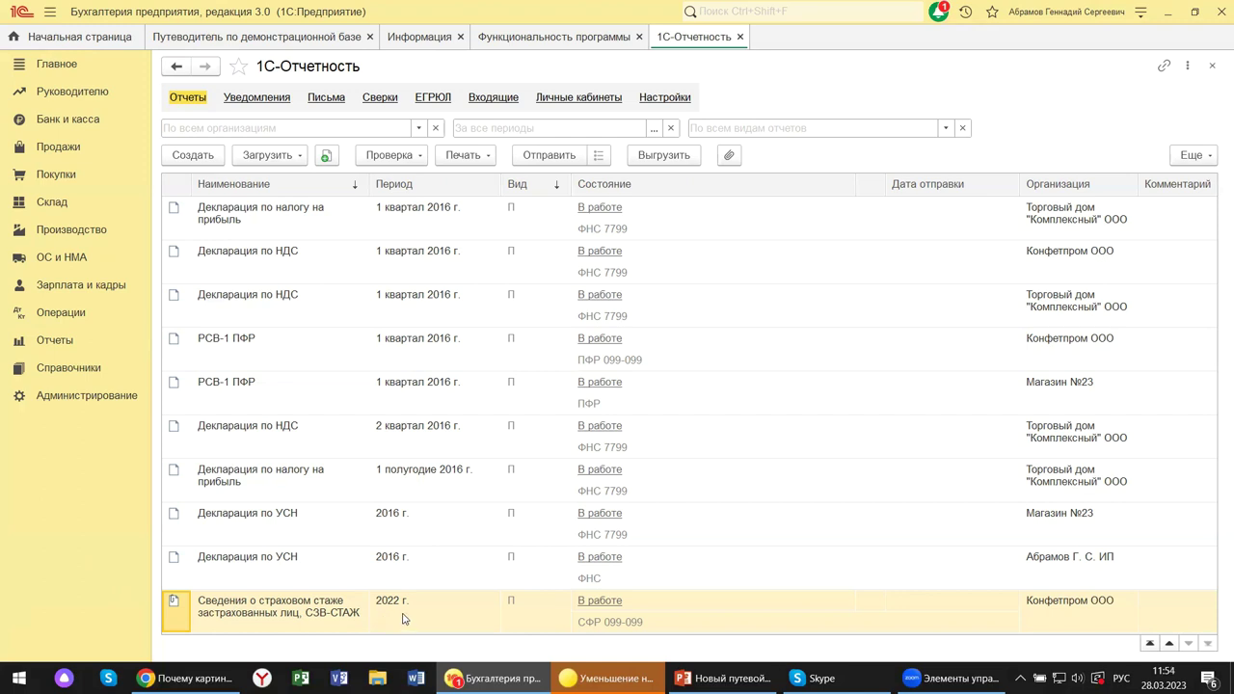
click(605, 208)
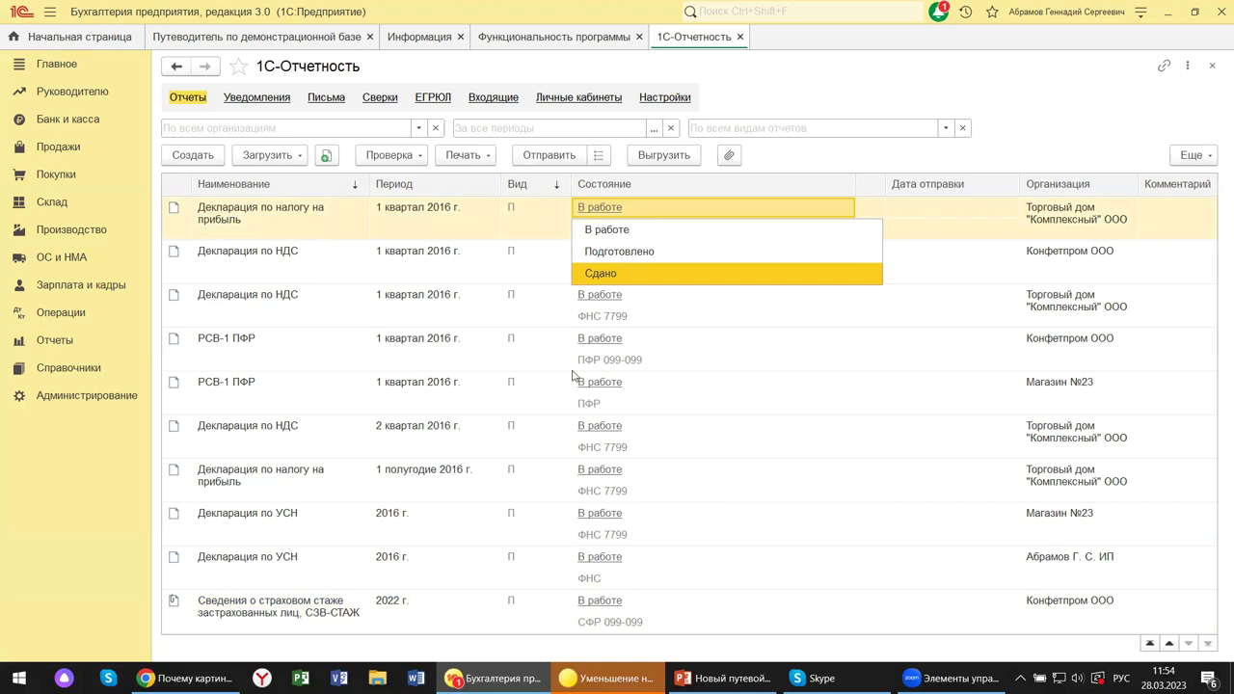
key(Up)
key(Down)
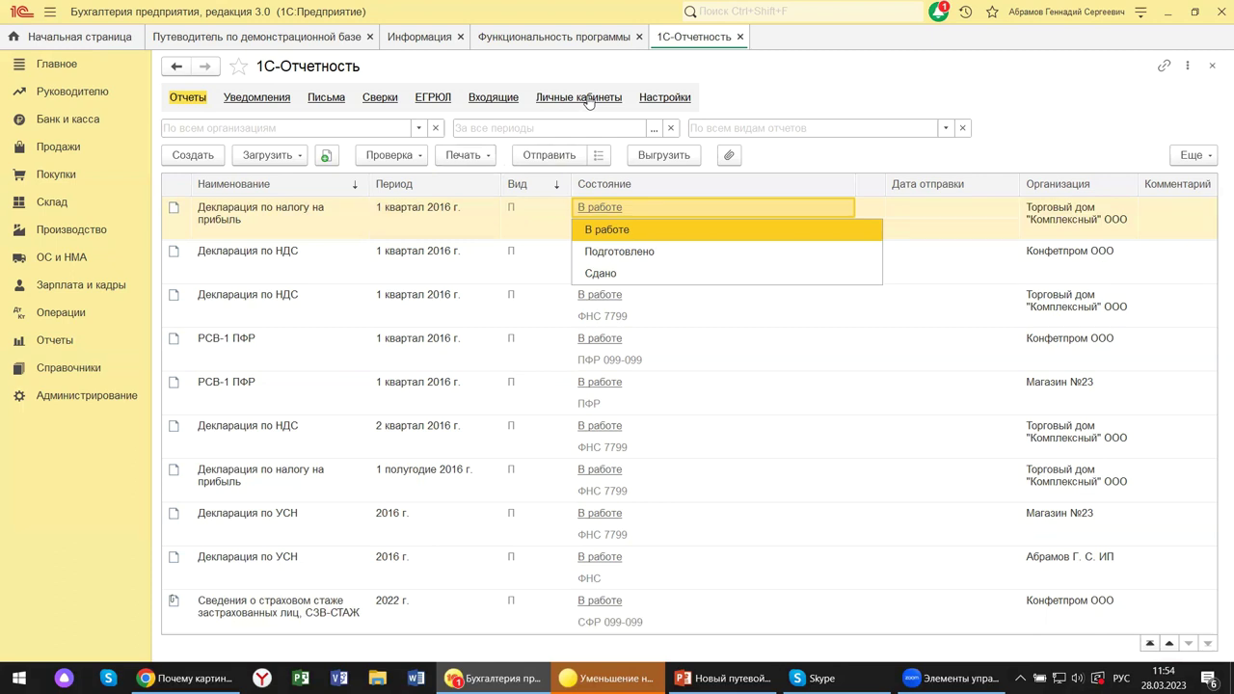
key(Escape)
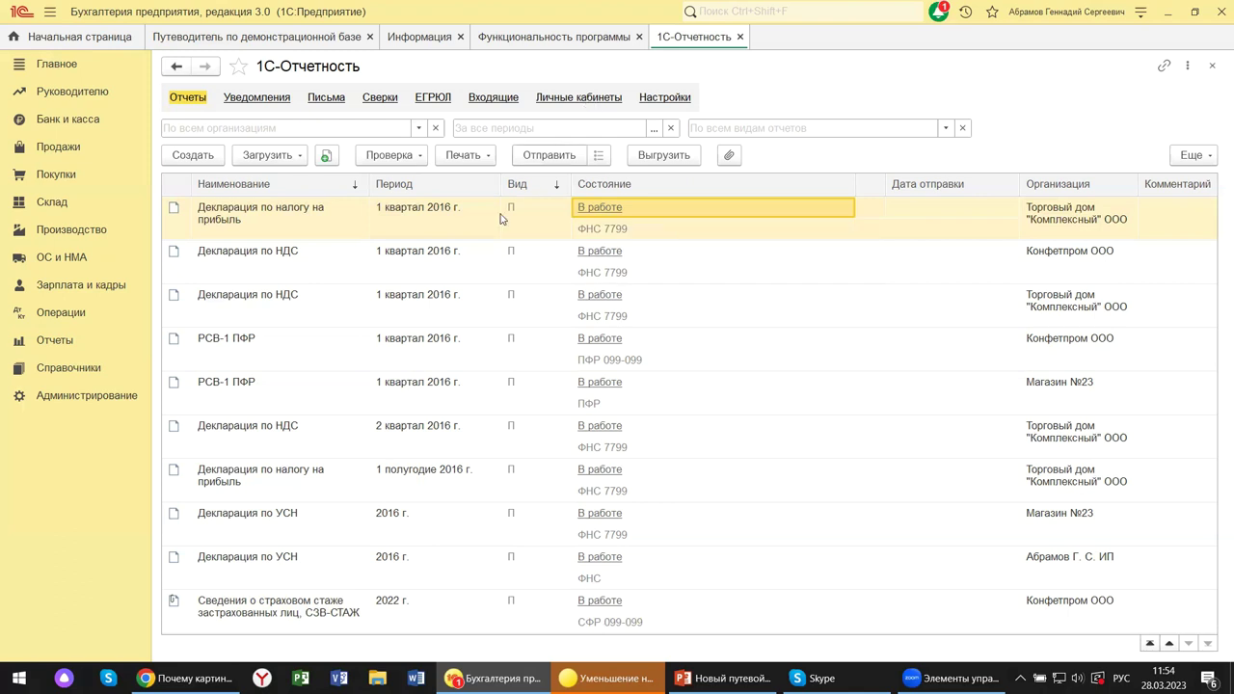
- Examine the personal account portals (Личные кабинеты) in 1С-Отчетность, and close both the reporting page and the program functionality settings
click(554, 101)
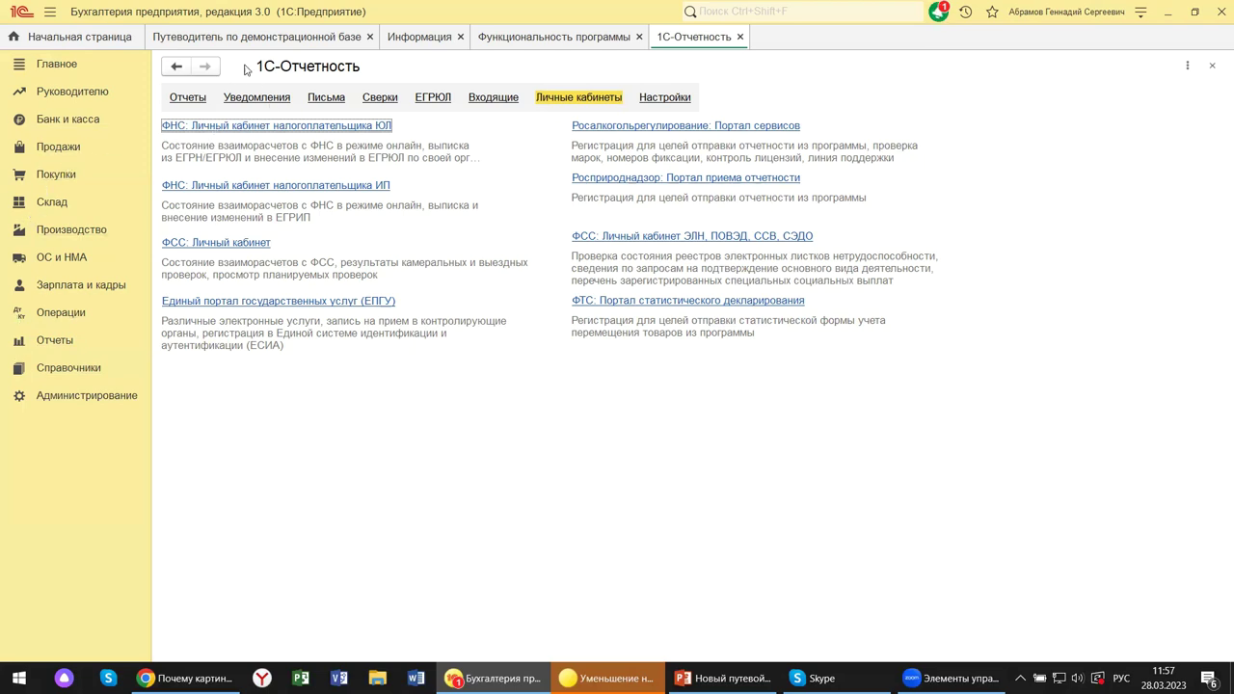
click(1211, 66)
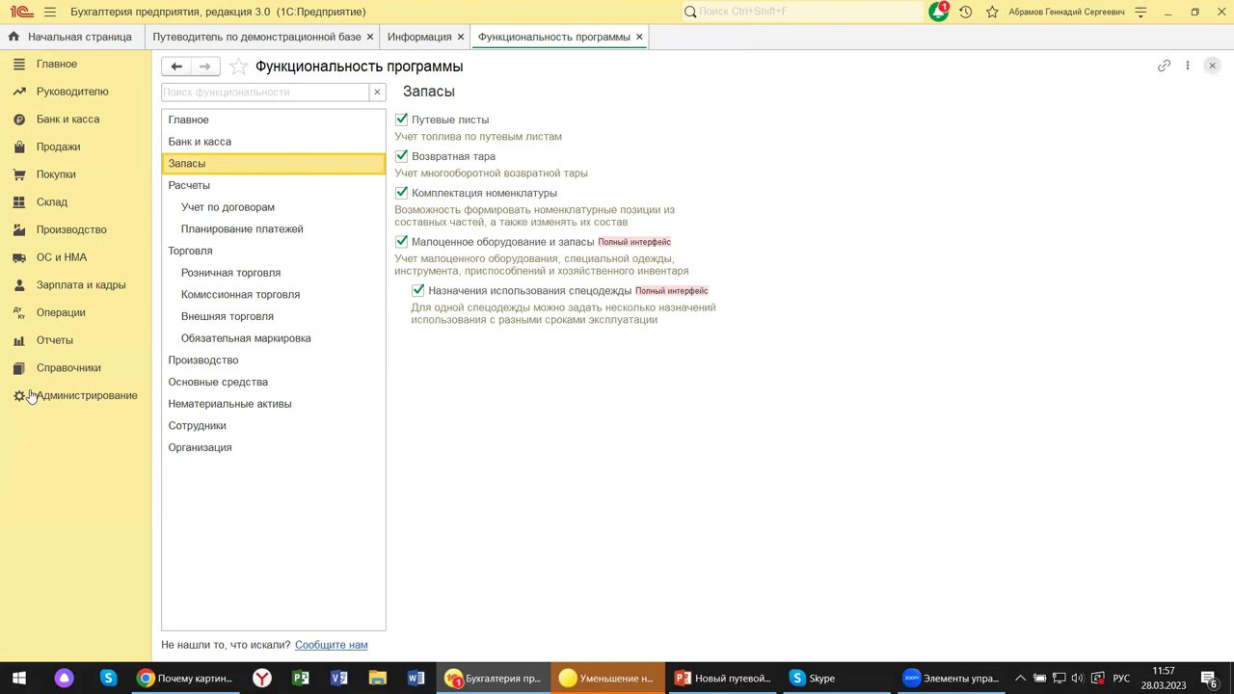
key(ctrl+F4)
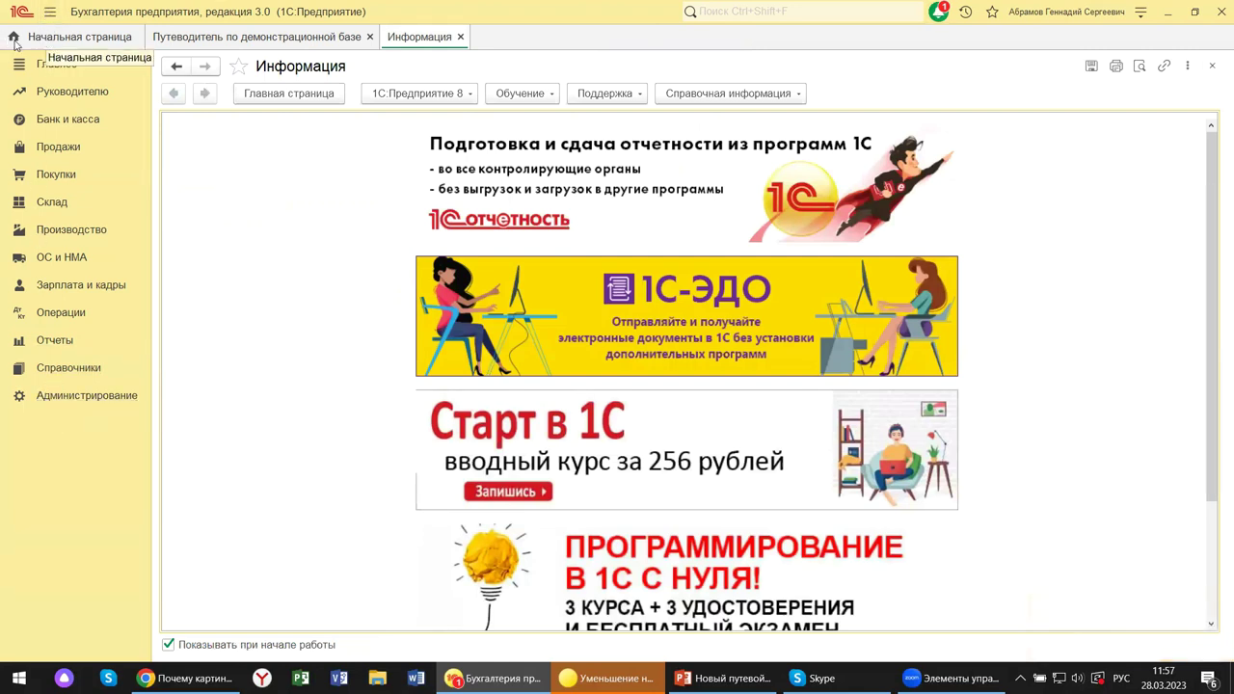
- Examine the available and selected blocks in the start page's information panel settings, without changing them
click(48, 38)
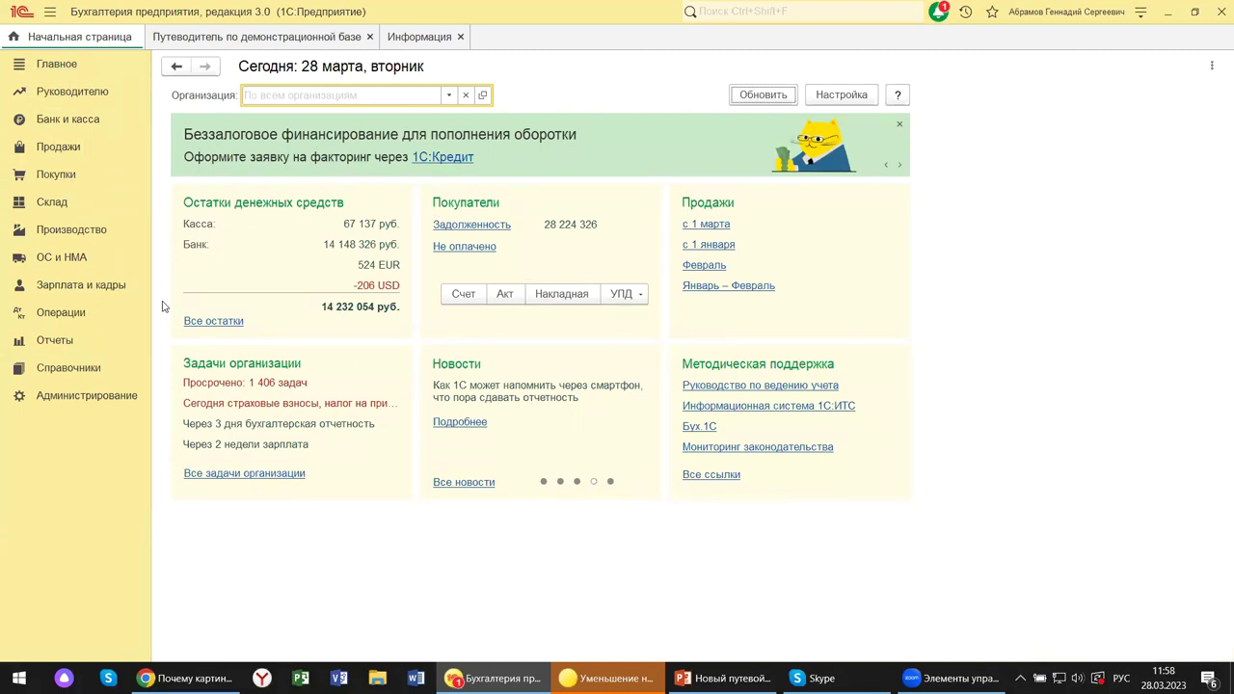
click(838, 96)
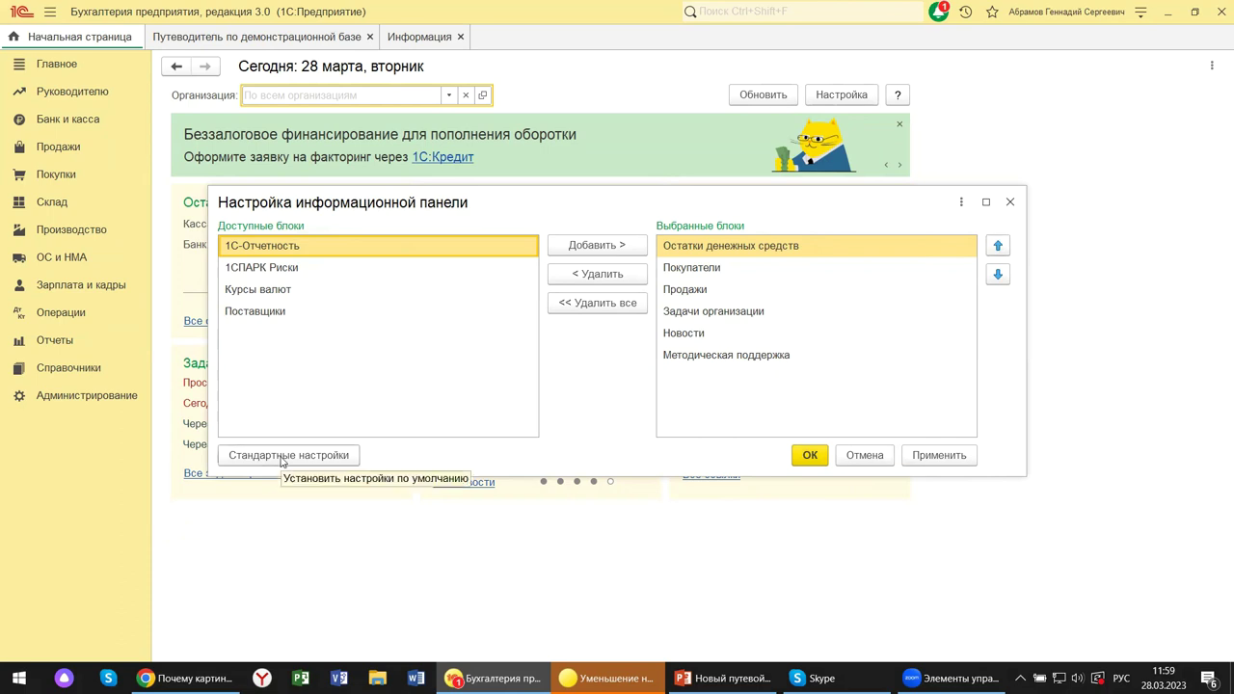
click(1010, 204)
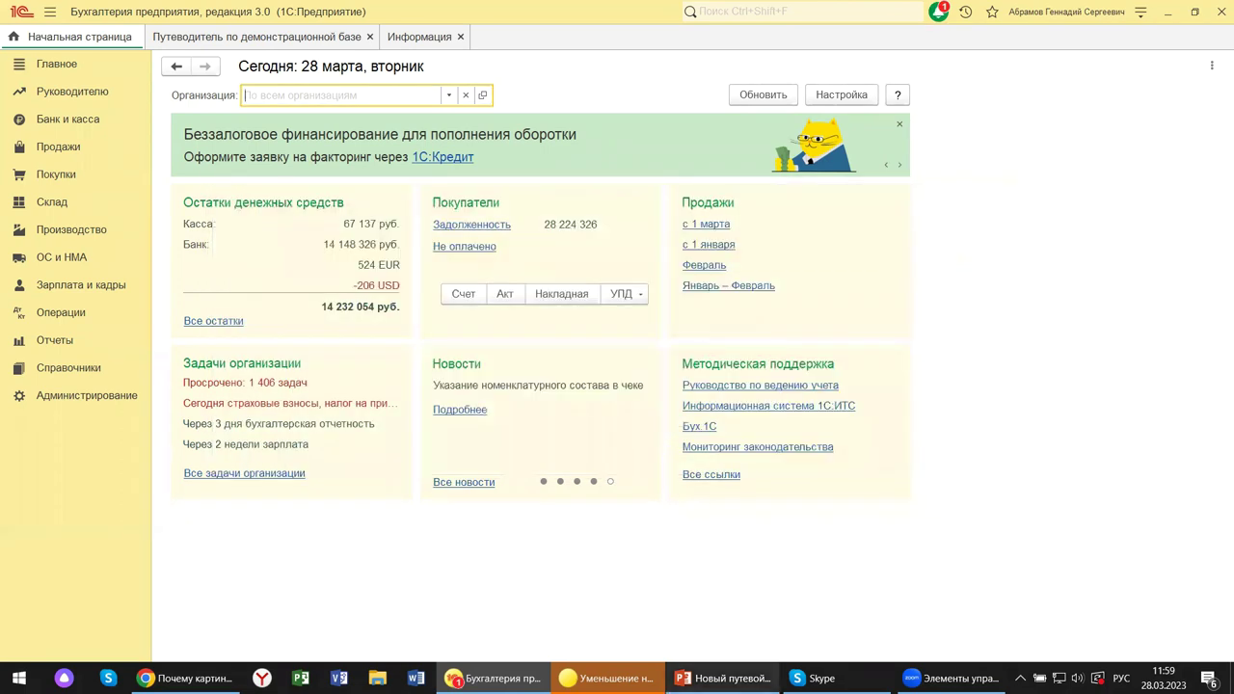